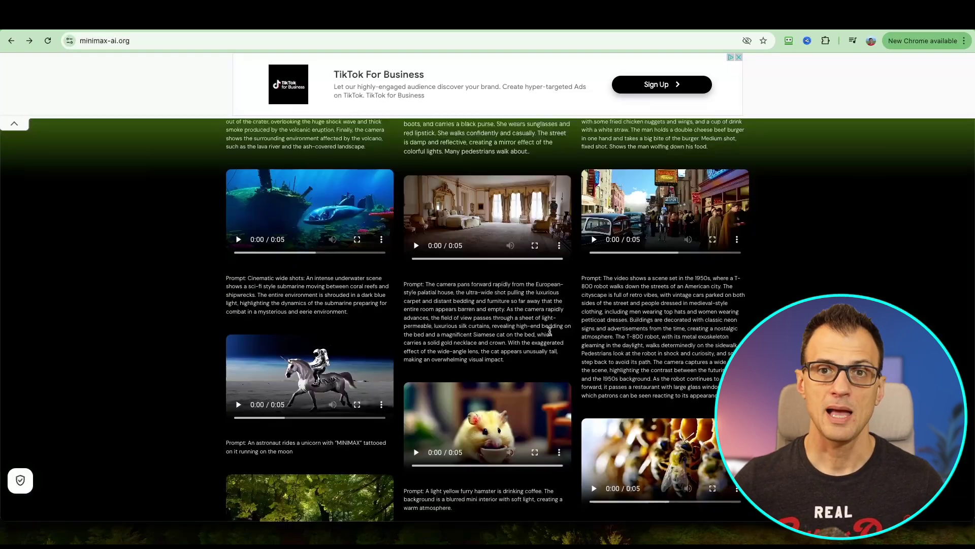
# - Scroll through Minimax's FAQ and the 'Some AI Videos Example' grid
pyautogui.scroll(2, 473, 352)
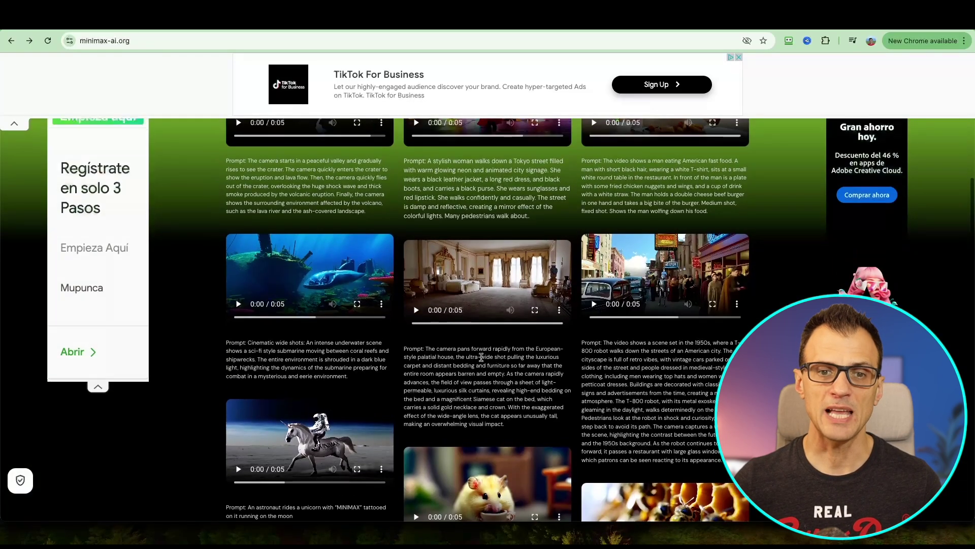
pyautogui.scroll(2, 473, 351)
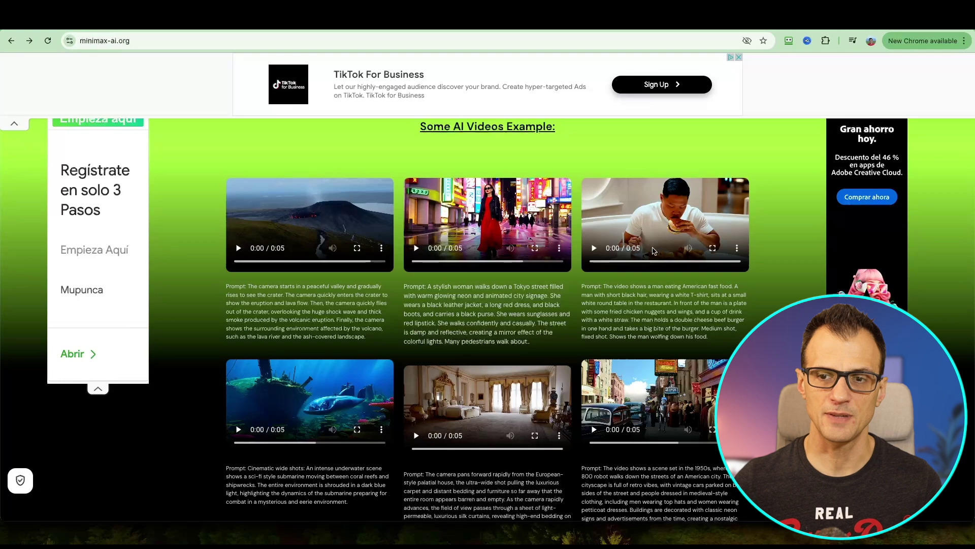
pyautogui.scroll(-2, 540, 384)
pyautogui.scroll(10, 440, 362)
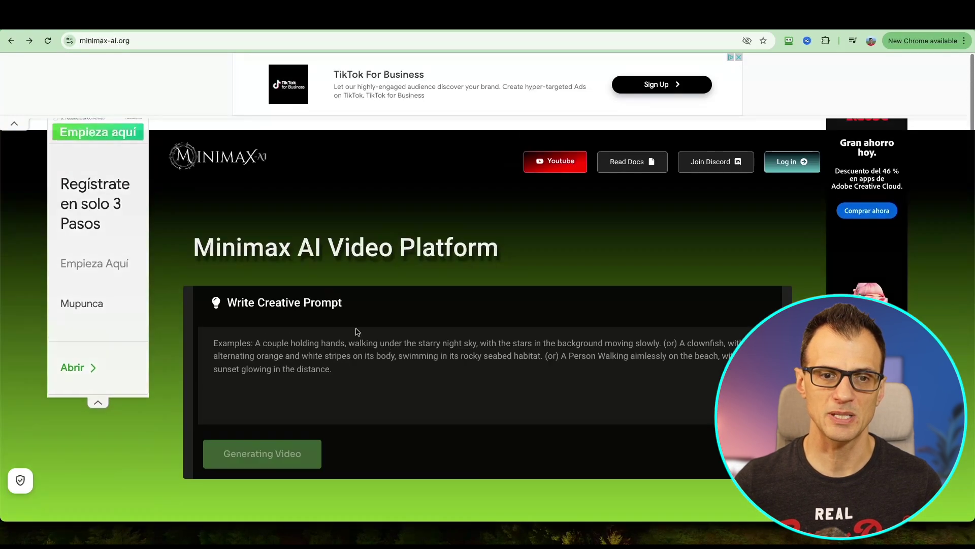
pyautogui.scroll(-1, 252, 302)
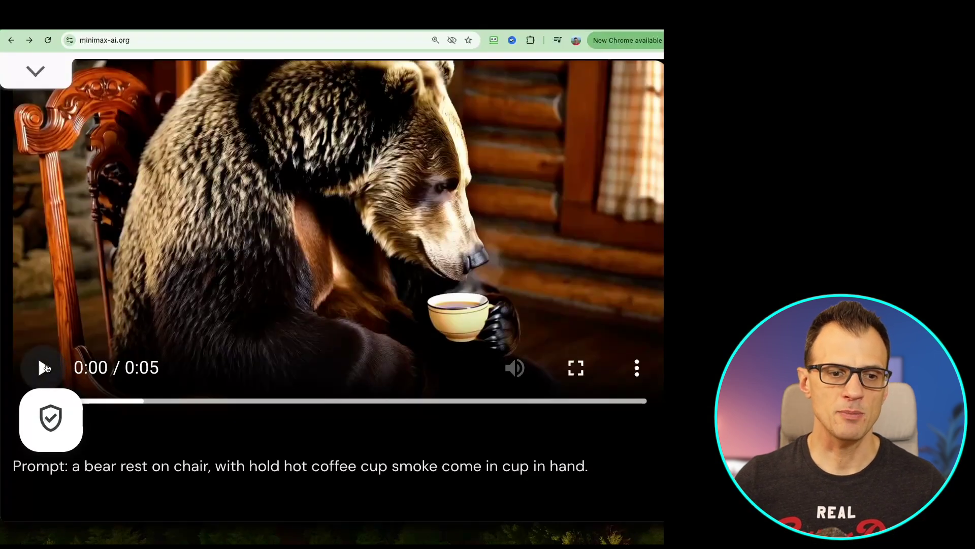
# - Play the bear holding a hot coffee cup example, then browse more examples
pyautogui.click(44, 367)
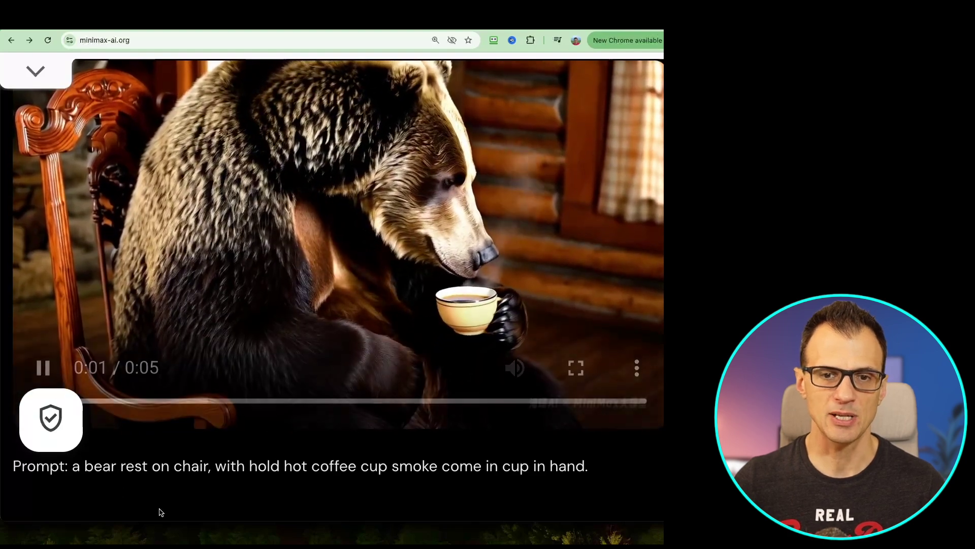
pyautogui.scroll(-10, 90, 414)
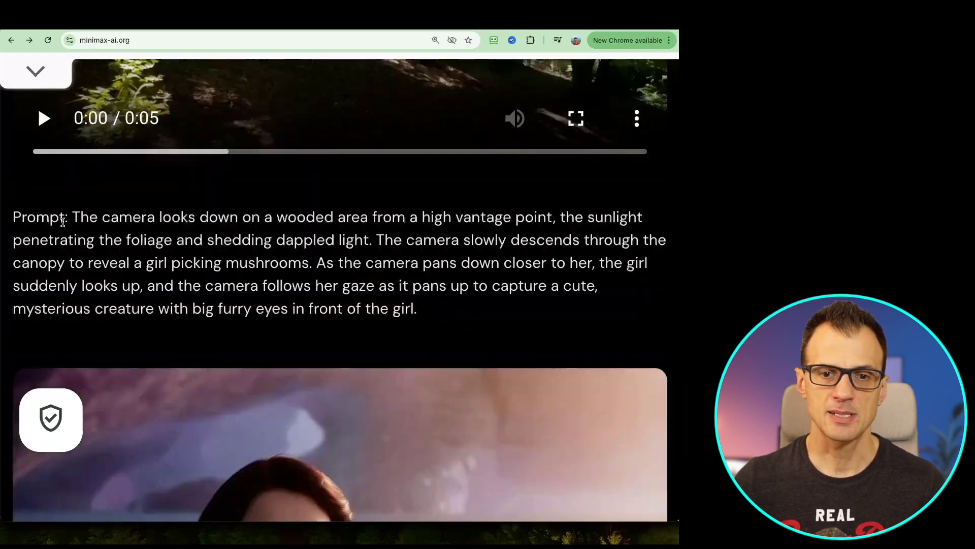
pyautogui.scroll(3, 225, 343)
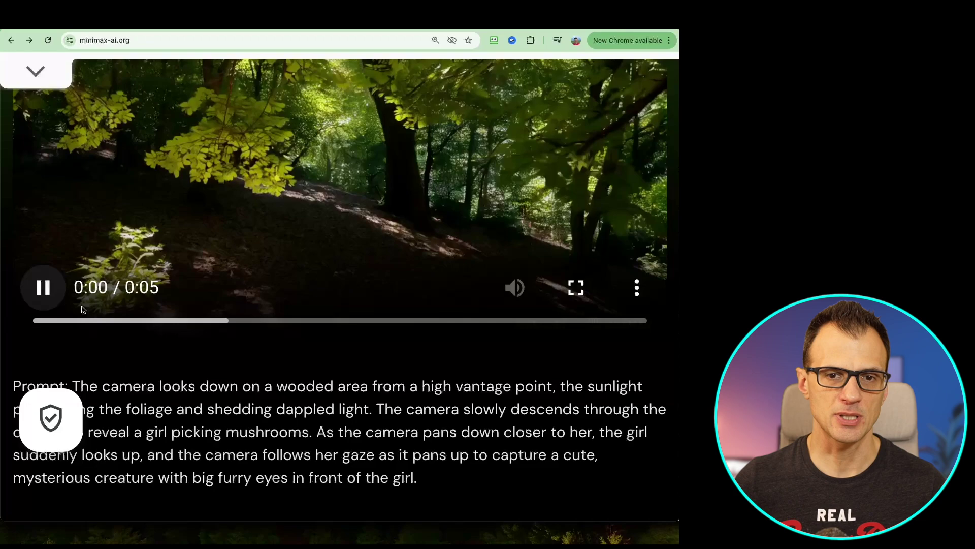
pyautogui.scroll(3, 283, 407)
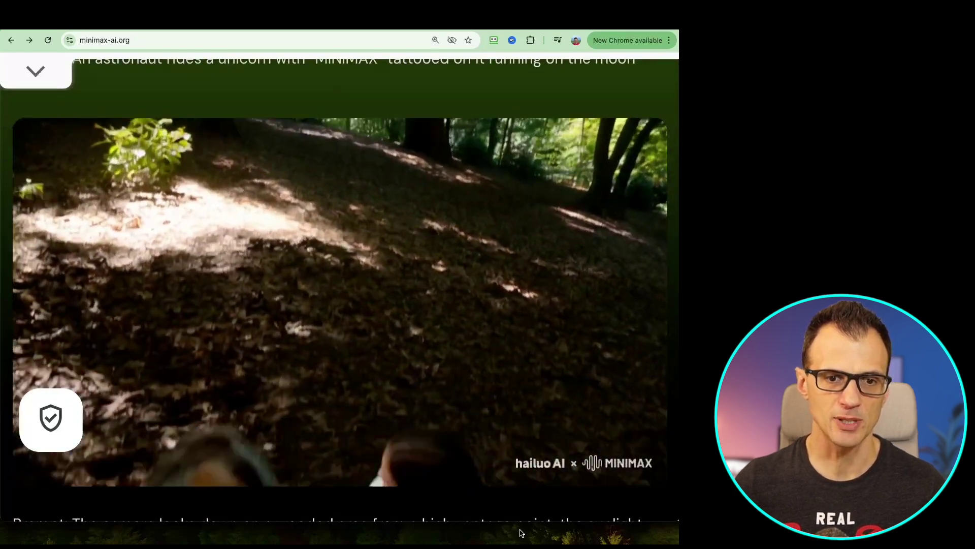
pyautogui.scroll(-10, 325, 468)
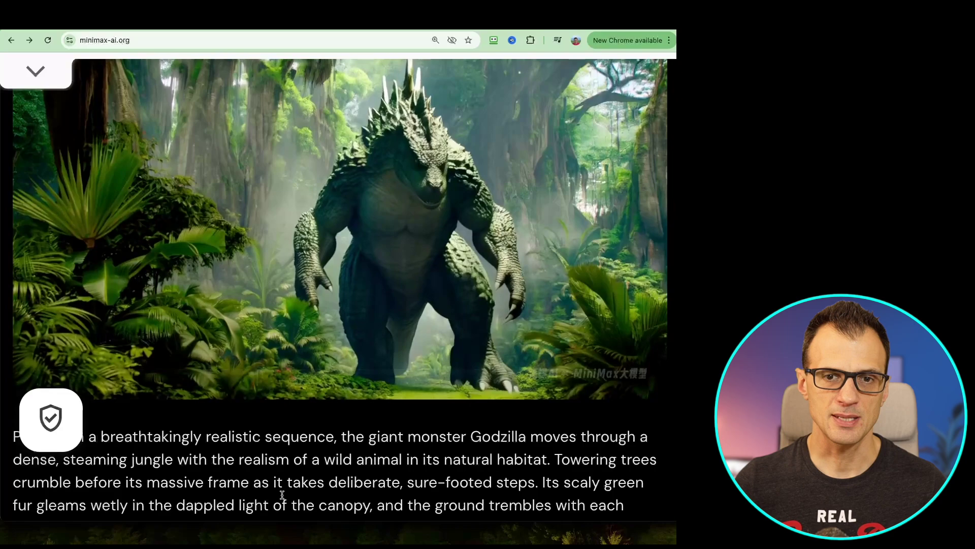
pyautogui.scroll(2, 283, 494)
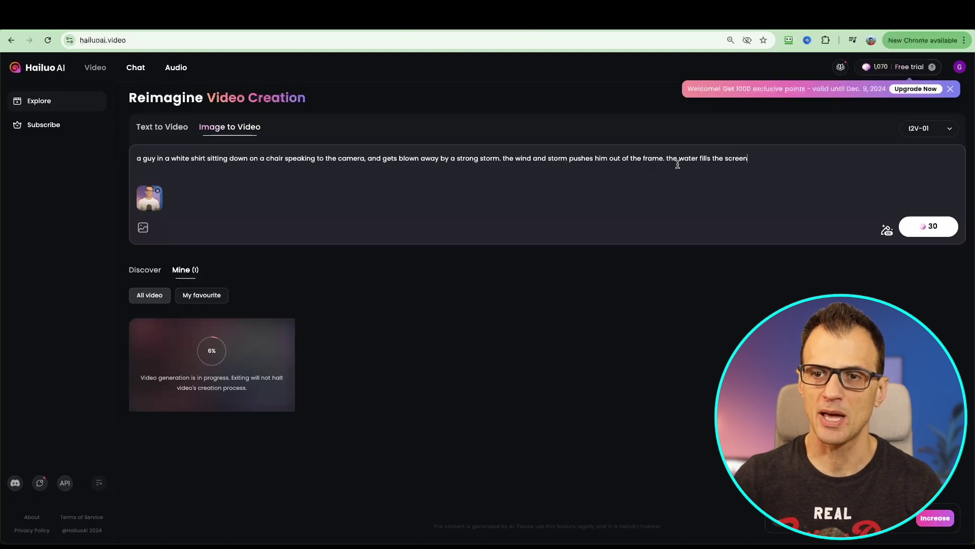
# - Generate the image-to-video clip of the seated man blown away by a storm
pyautogui.click(930, 235)
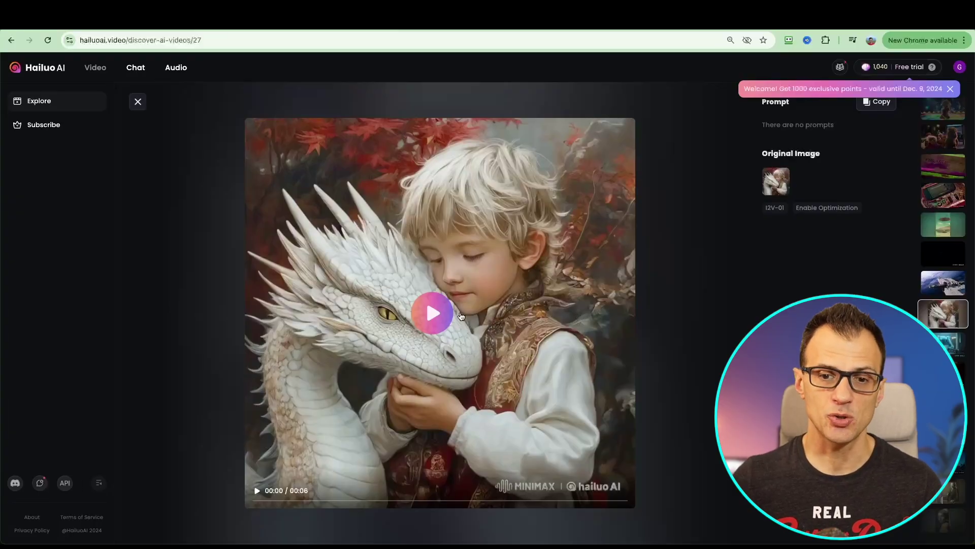
# - Play the boy-and-white-dragon example video
pyautogui.click(461, 316)
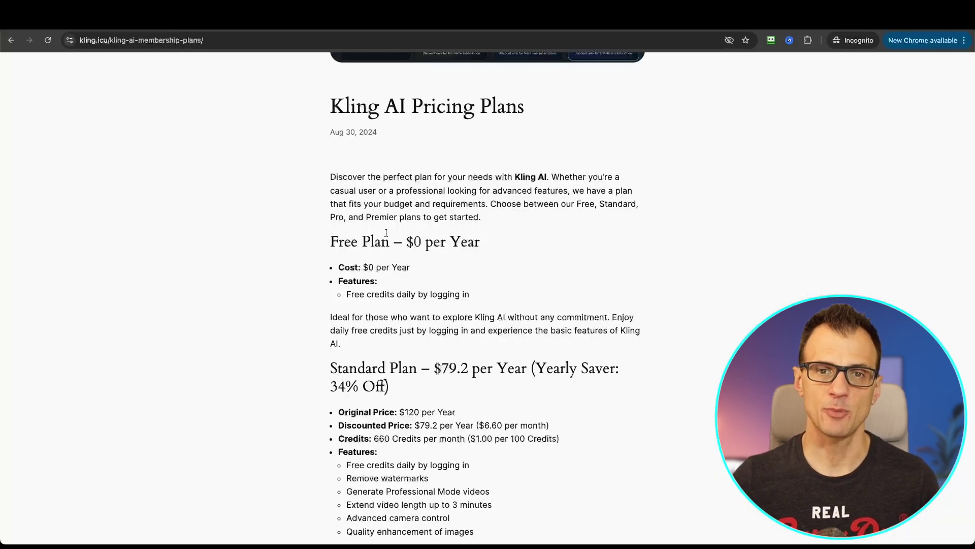
# - Highlight Kling's Pricing Plans heading and Free Plan details, then switch to Image to Video
pyautogui.moveTo(526, 105); pyautogui.dragTo(412, 105)
pyautogui.click(478, 228)
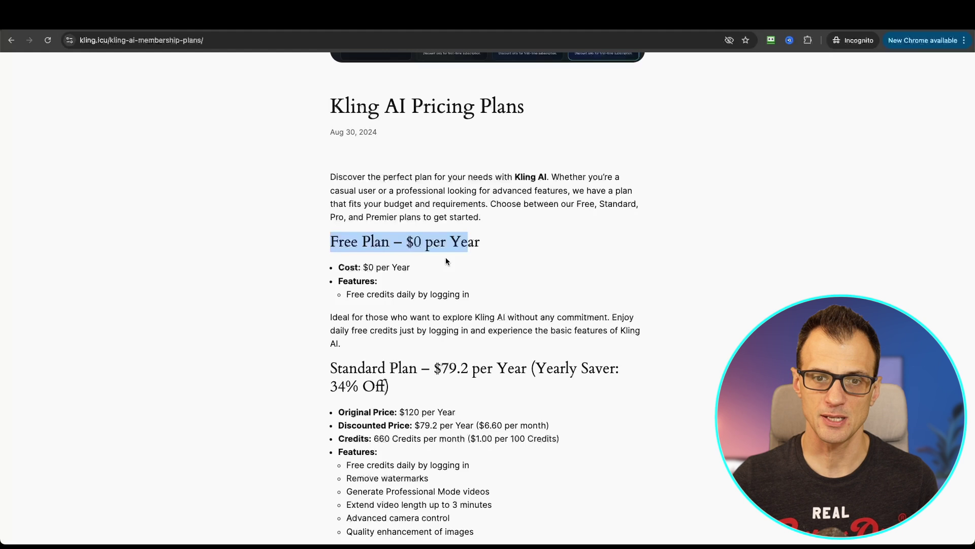
pyautogui.click(353, 293)
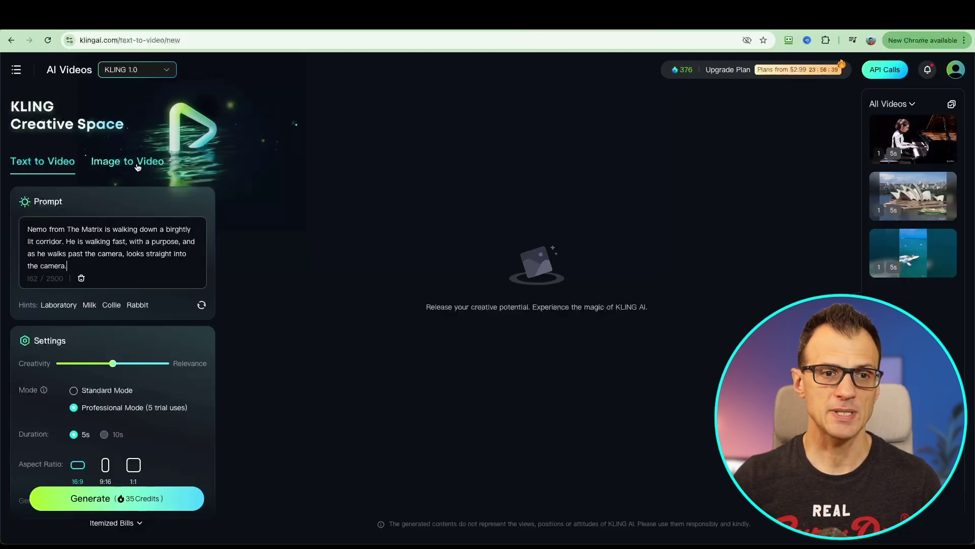
pyautogui.click(137, 165)
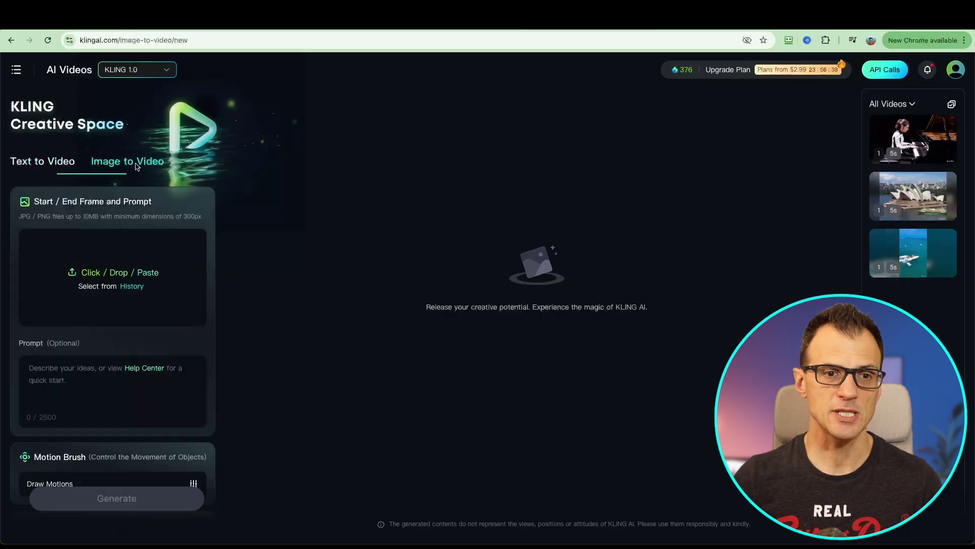
# - Paste the Matrix corridor prompt about Nemo into Kling's Text to Video form
pyautogui.click(57, 169)
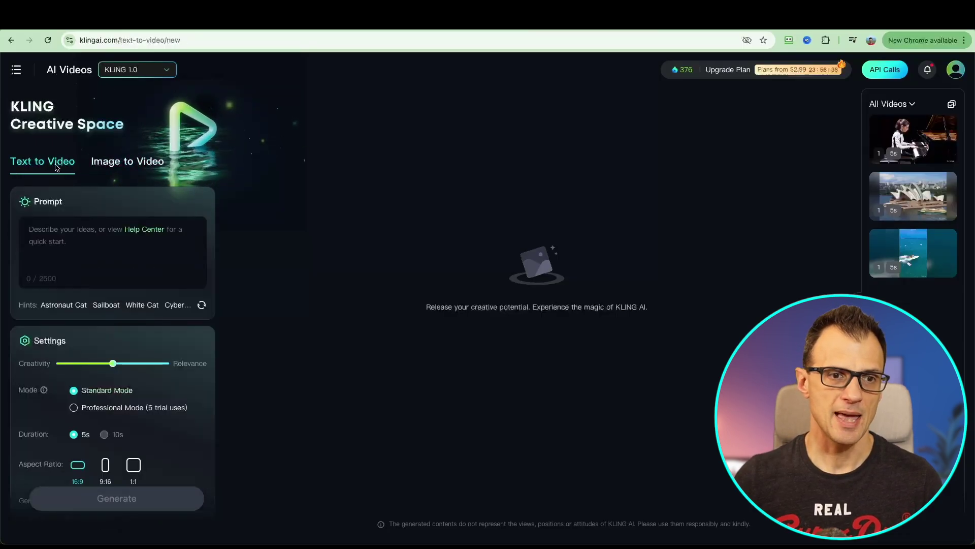
pyautogui.click(59, 236)
pyautogui.write('Nemo from The Matrix is walking down a birghtly lit corridor. He is walking fast, with a purpose, and as he walks past the camera, looks straight into the camera.')
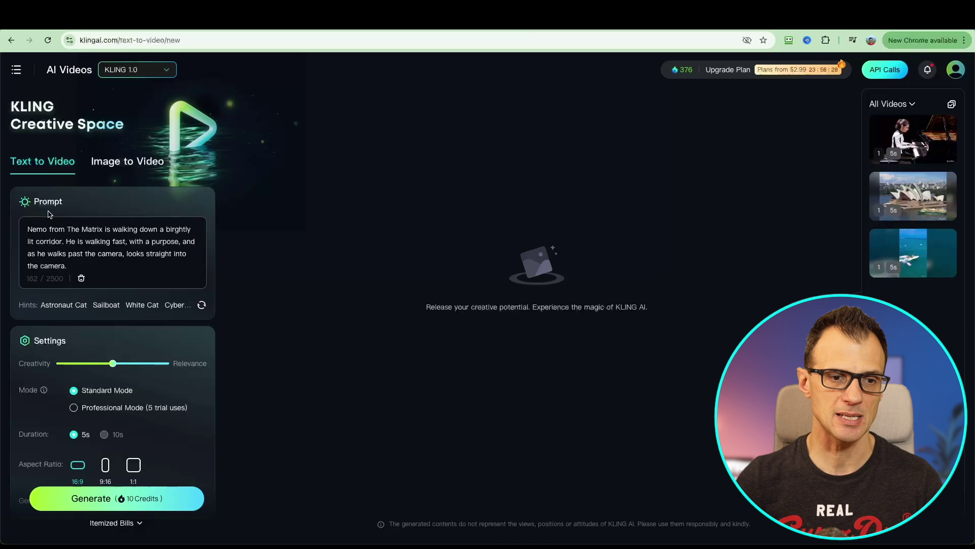
# - Set Camera Control to Pan and generate the Matrix corridor video
pyautogui.scroll(-2, 97, 343)
pyautogui.moveTo(110, 311)
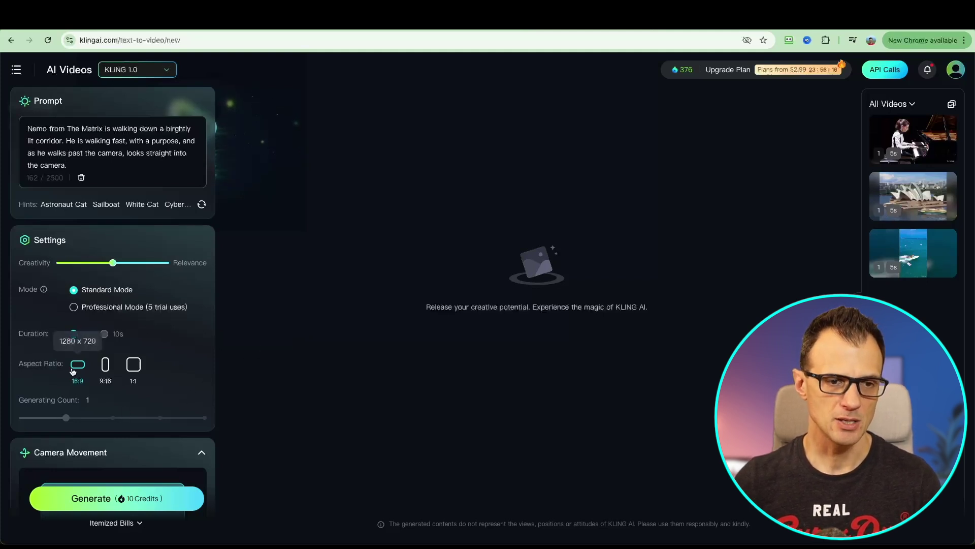
pyautogui.scroll(-4, 68, 391)
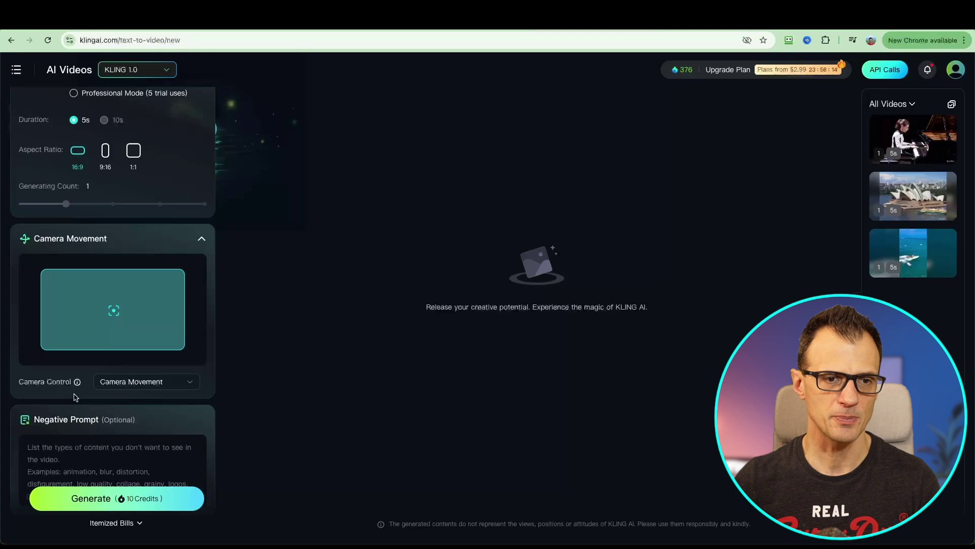
pyautogui.scroll(-1, 55, 264)
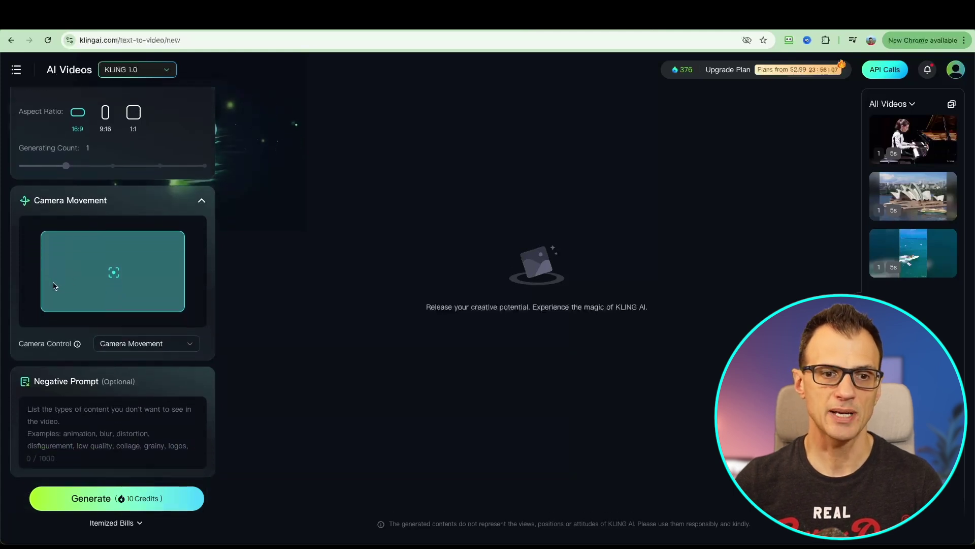
pyautogui.click(132, 343)
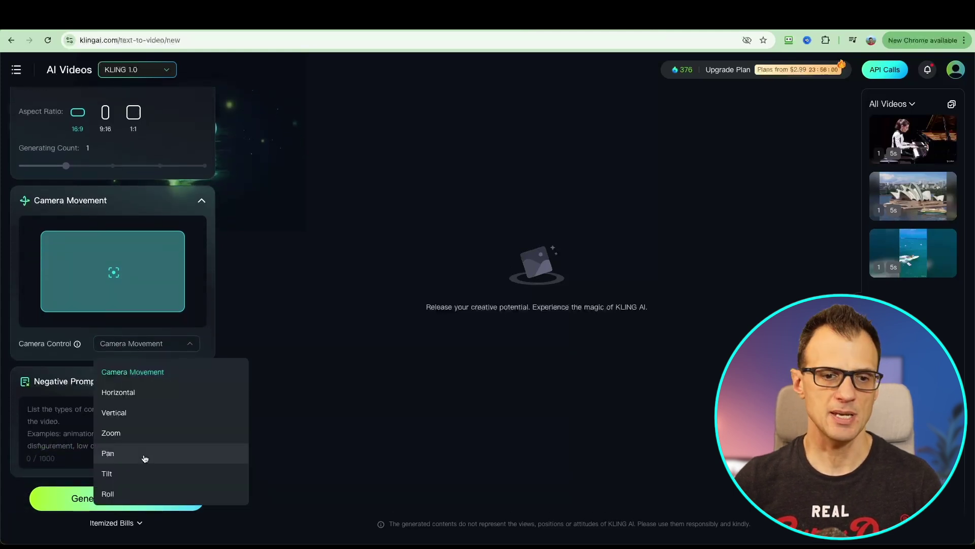
pyautogui.click(145, 458)
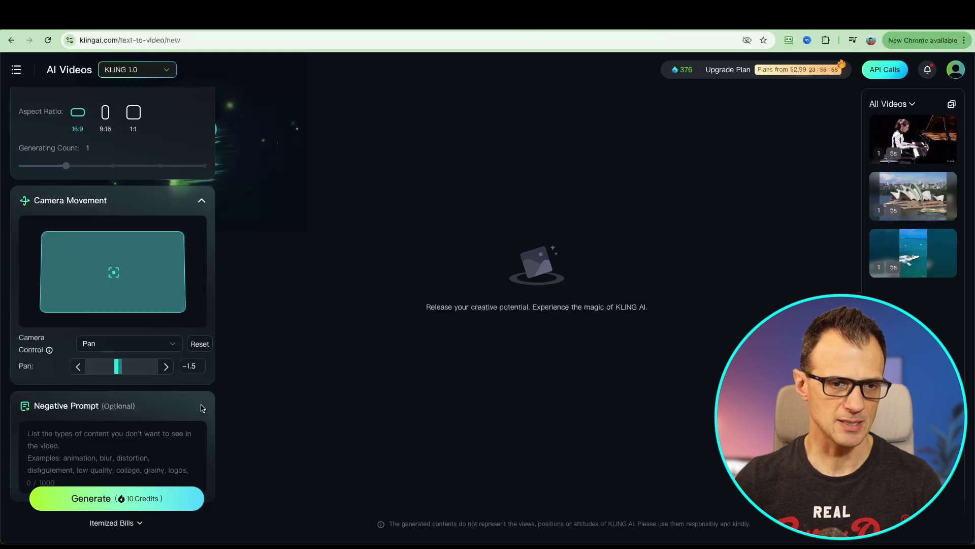
pyautogui.scroll(-1, 203, 407)
pyautogui.click(117, 499)
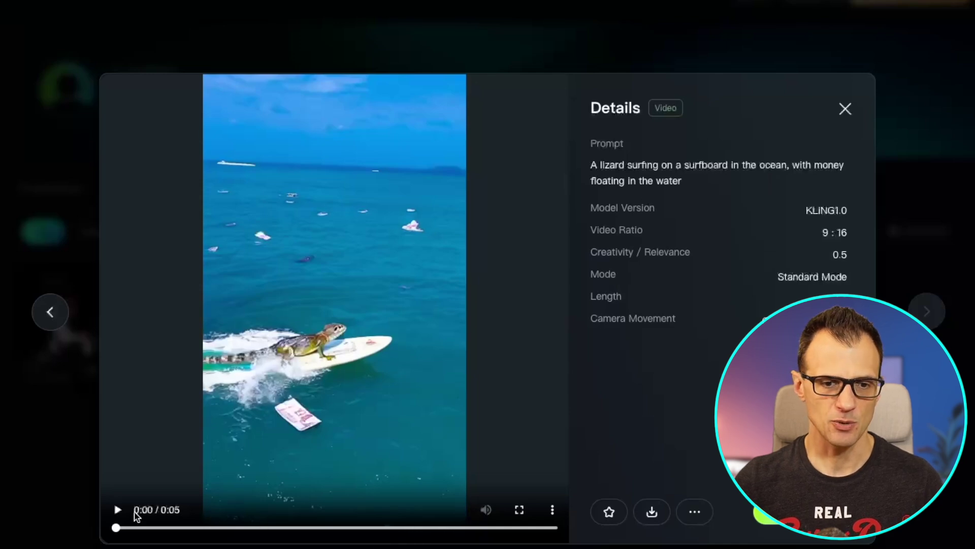
# - Play the lizard-surfing-with-money video and enlarge it to full screen
pyautogui.click(117, 511)
pyautogui.doubleClick(108, 306)
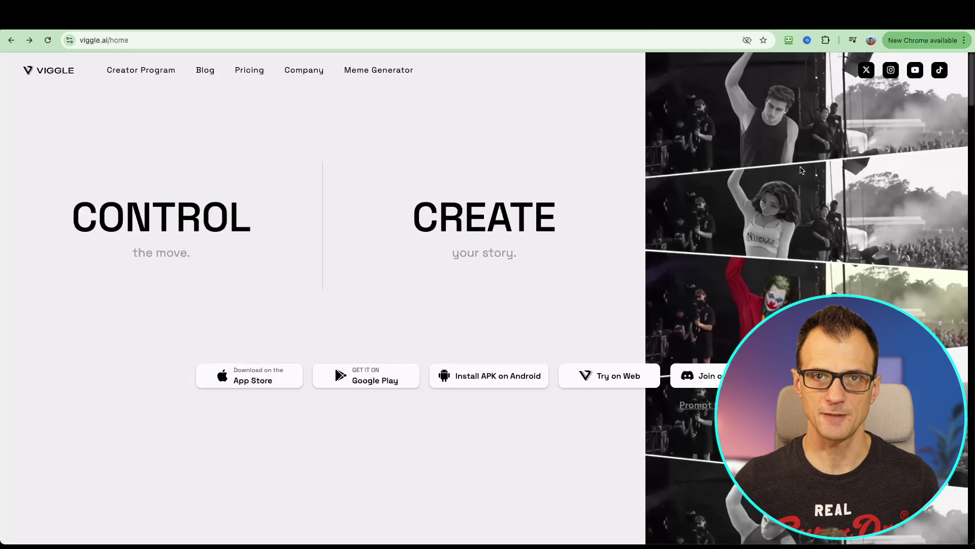
# - Open Viggle's pricing page and highlight the Free plan's $0/mo price and 60s video limit
pyautogui.click(250, 70)
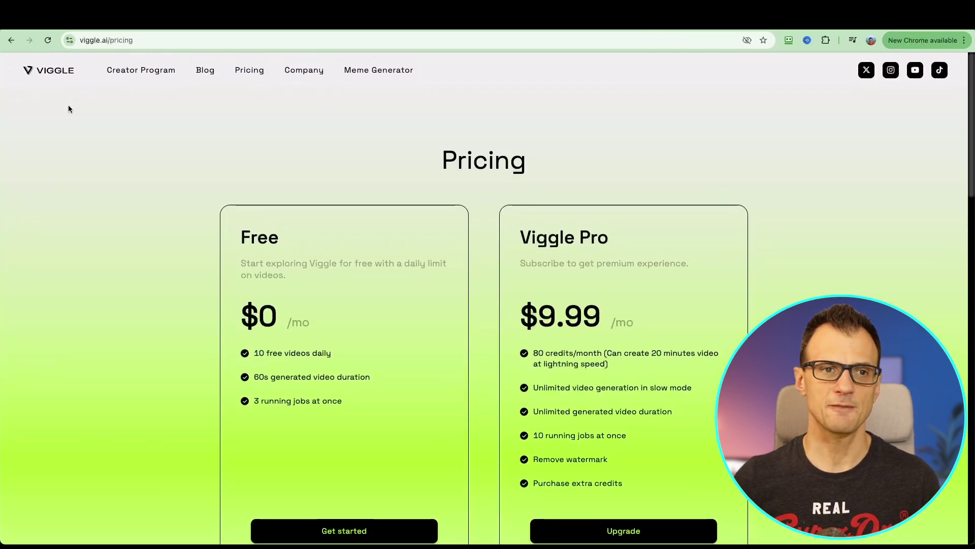
pyautogui.scroll(-1, 182, 291)
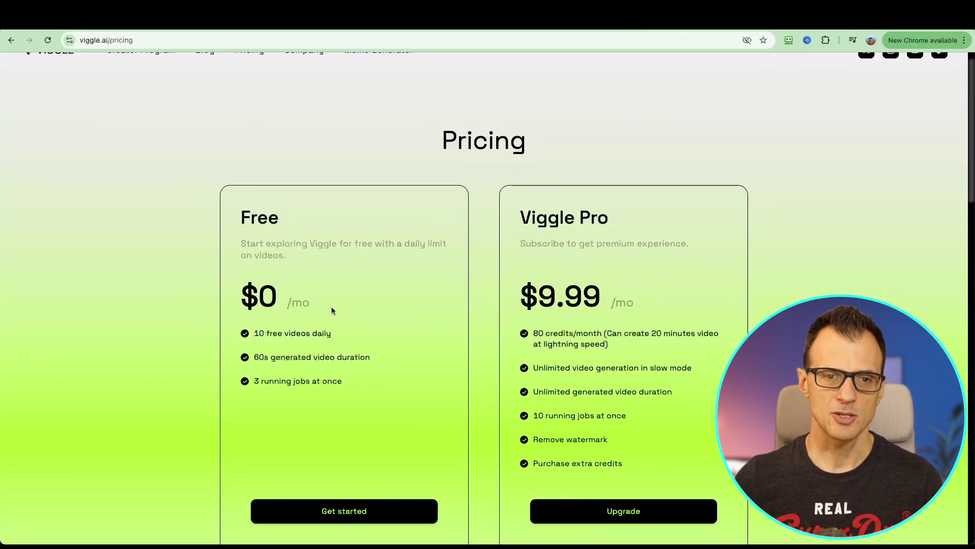
pyautogui.moveTo(331, 306)
pyautogui.mouseDown()
pyautogui.moveTo(230, 306)
pyautogui.moveTo(332, 314)
pyautogui.mouseUp()
pyautogui.scroll(-1, 191, 352)
pyautogui.click(288, 343)
pyautogui.moveTo(258, 337); pyautogui.dragTo(300, 341)
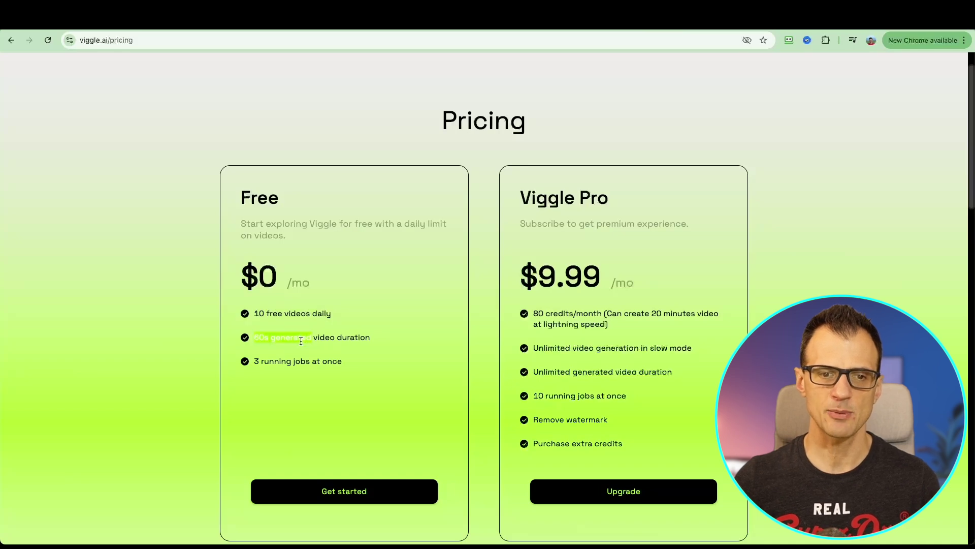
pyautogui.click(372, 341)
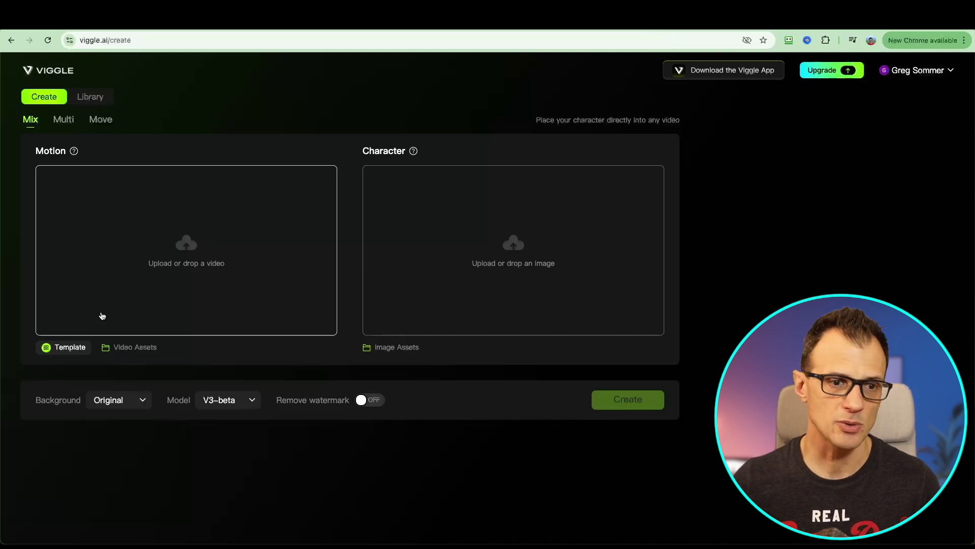
# - Choose the CR7 iShowspeed Dance template from the Sports templates as the motion video
pyautogui.click(52, 350)
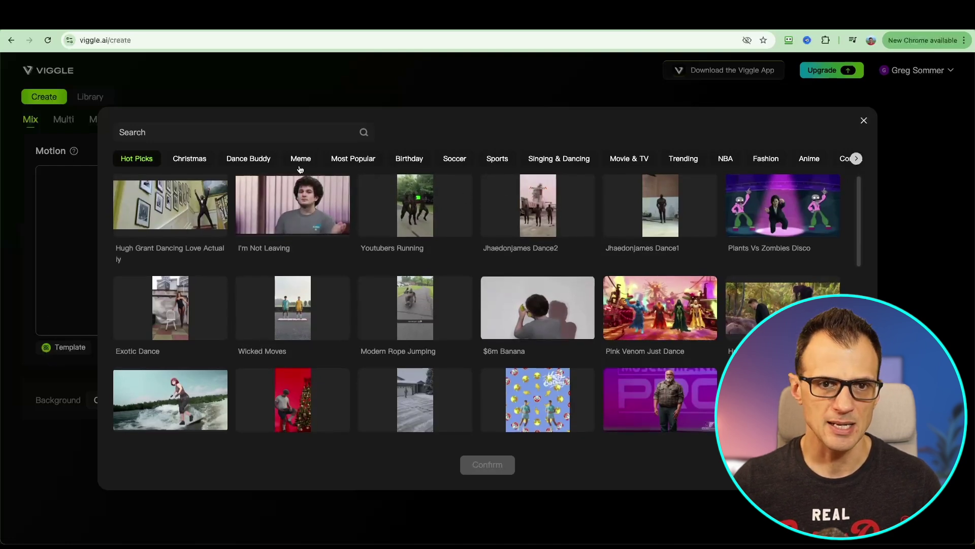
pyautogui.click(248, 159)
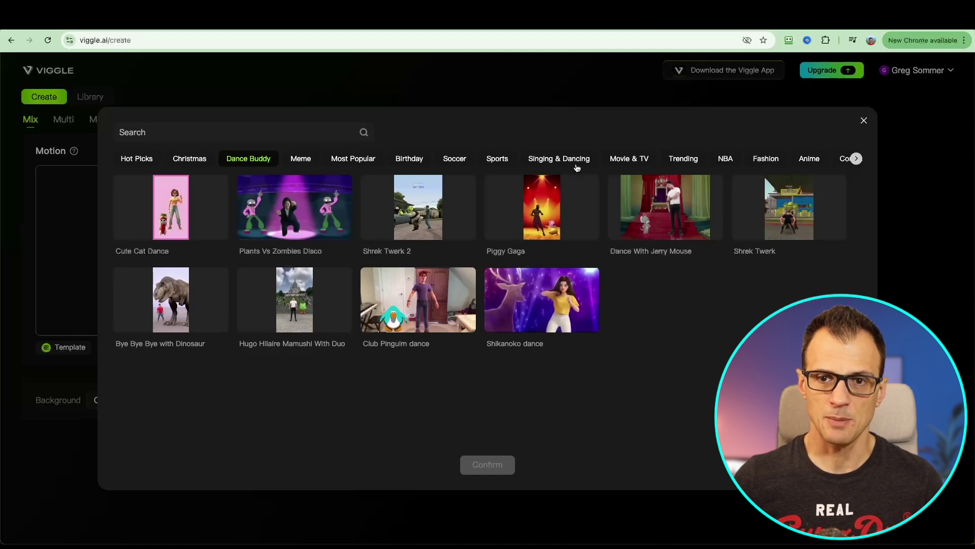
pyautogui.click(484, 160)
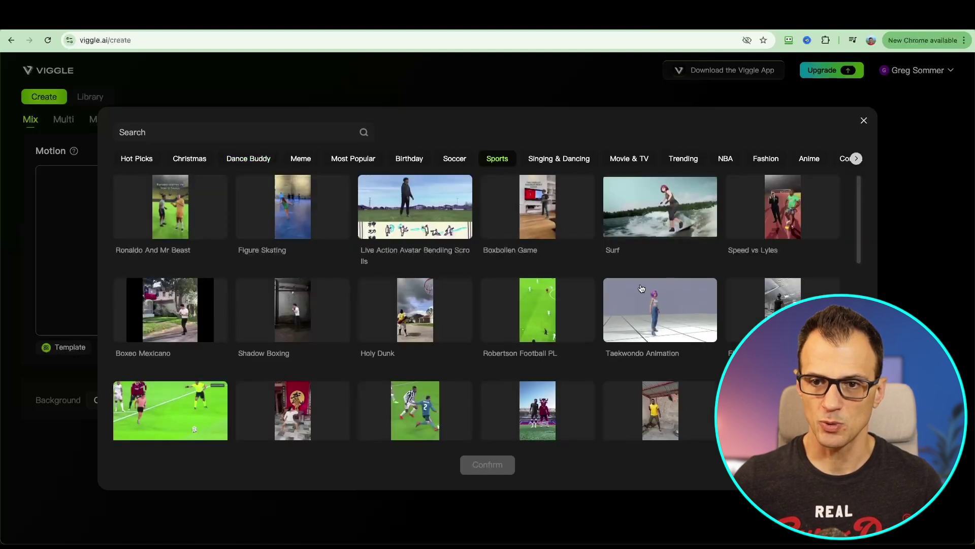
pyautogui.click(173, 227)
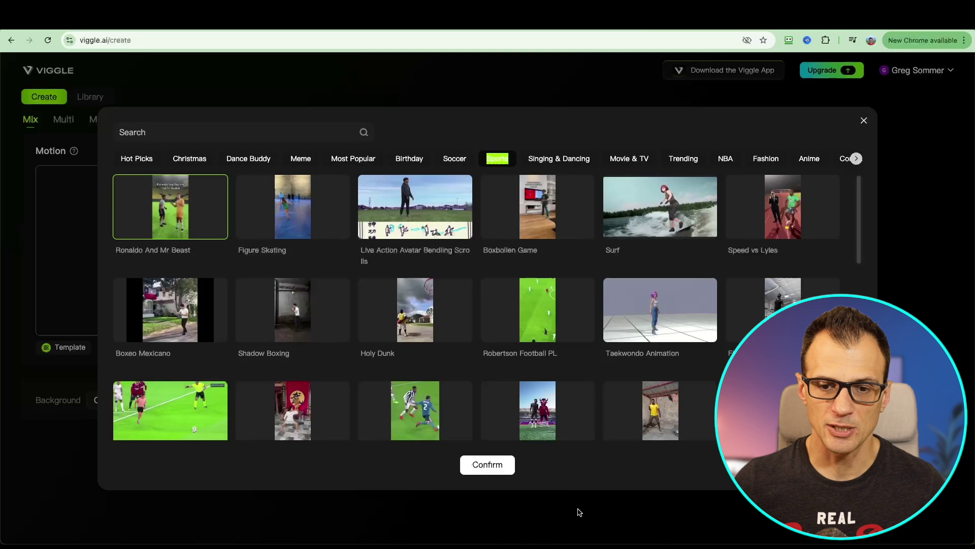
pyautogui.click(487, 464)
pyautogui.scroll(-10, 119, 315)
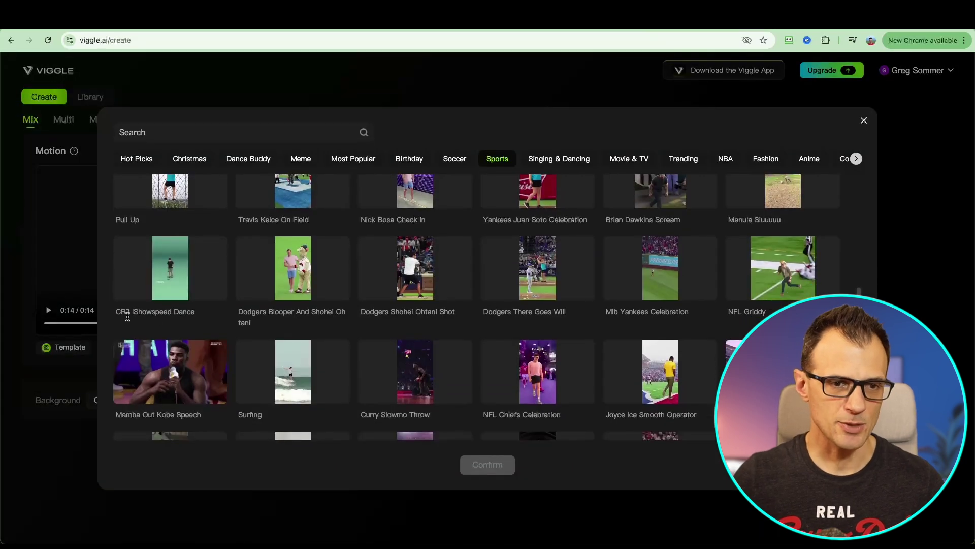
pyautogui.click(172, 286)
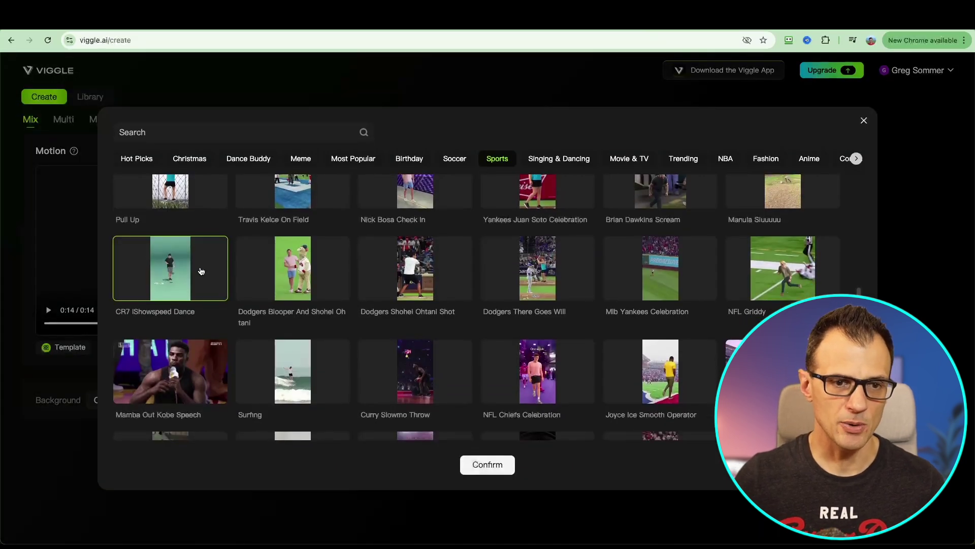
pyautogui.click(487, 464)
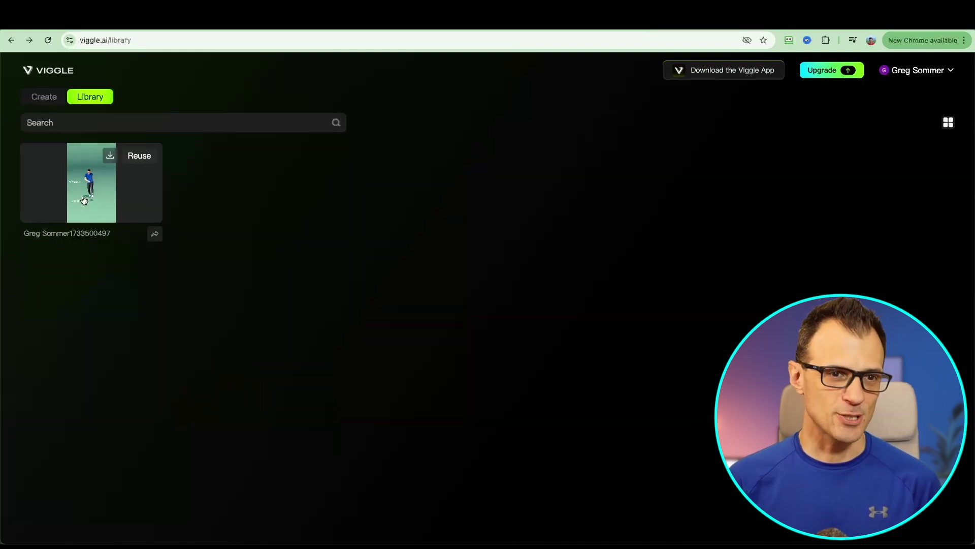
# - Open the finished blue-shirted character soccer ball dance clip from the library
pyautogui.click(84, 200)
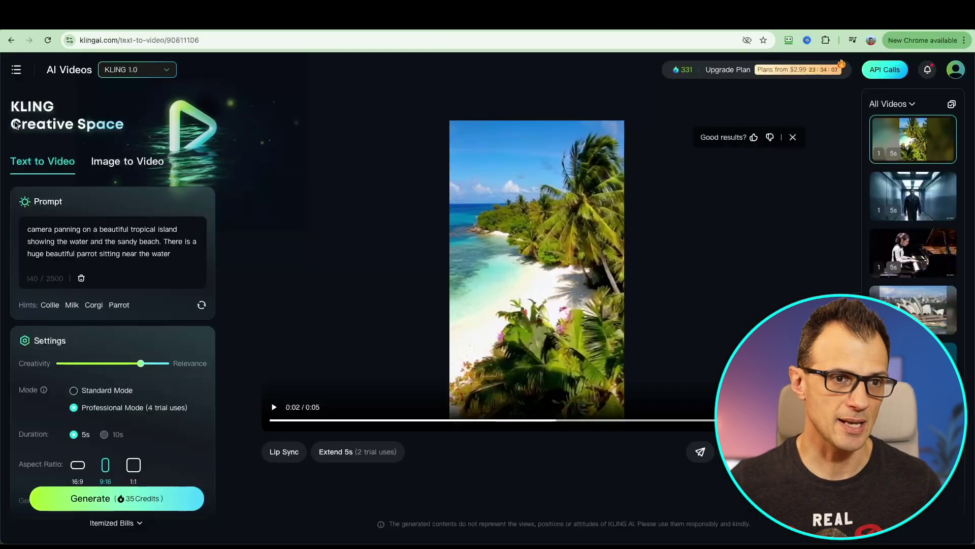
# - Select the island prompt text, then play the tropical beach video enlarged
pyautogui.moveTo(35, 229); pyautogui.dragTo(15, 231)
pyautogui.click(165, 258)
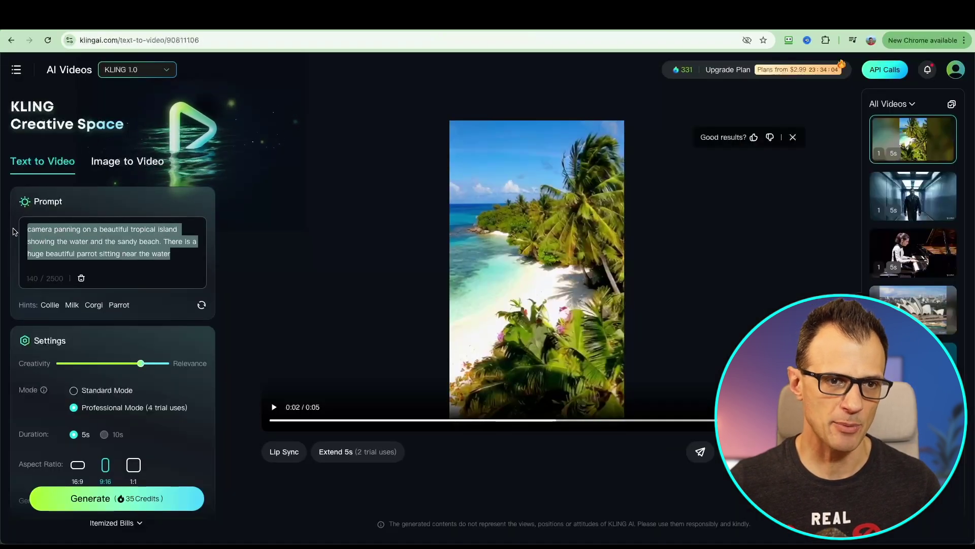
pyautogui.click(130, 253)
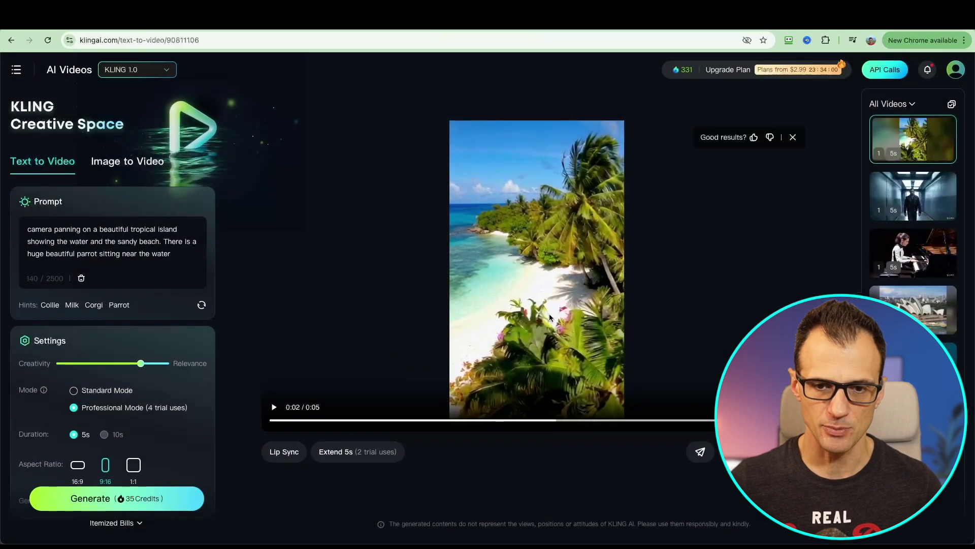
pyautogui.click(470, 404)
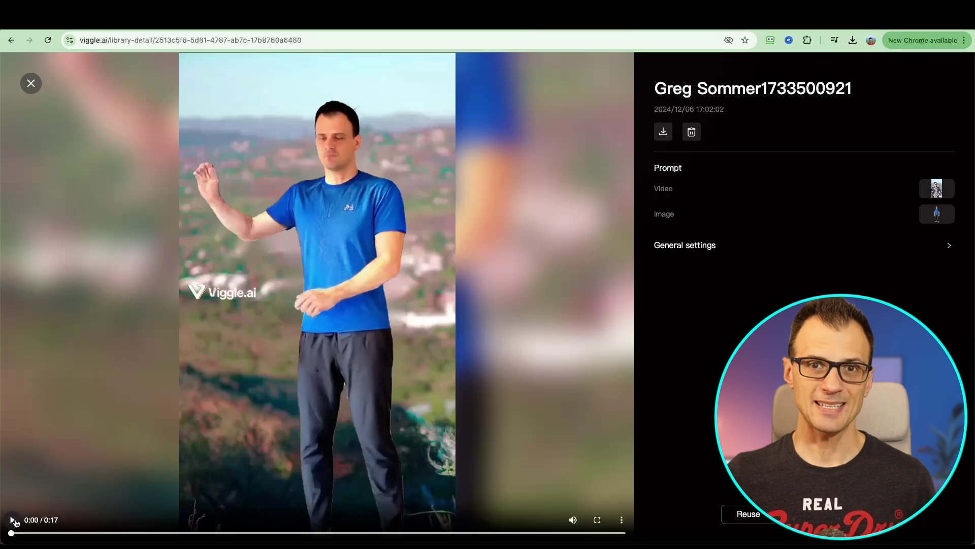
# - Play the character's hillside walking result video
pyautogui.click(14, 521)
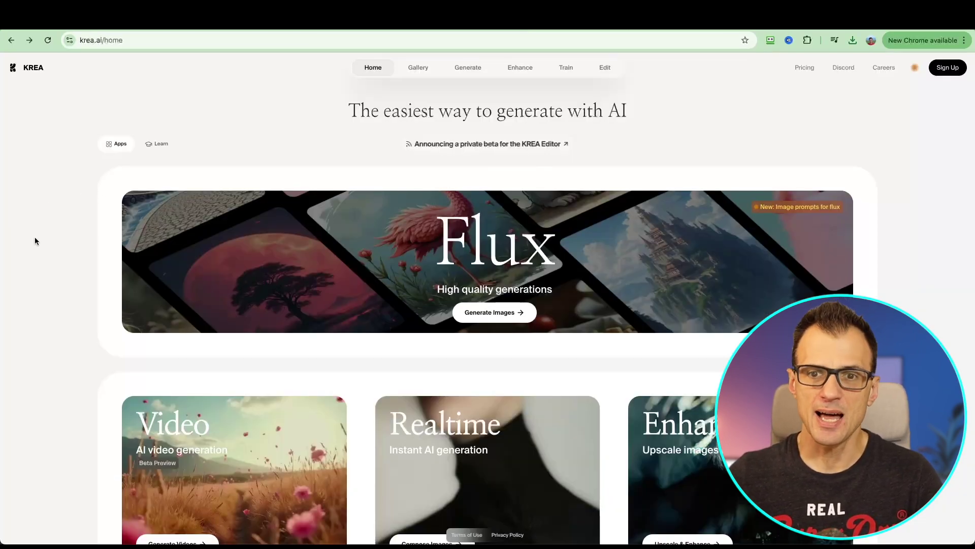
# - Scroll through Krea's home page to review Flux, Video, Realtime, Enhancer and the mini apps
pyautogui.scroll(-5, 114, 285)
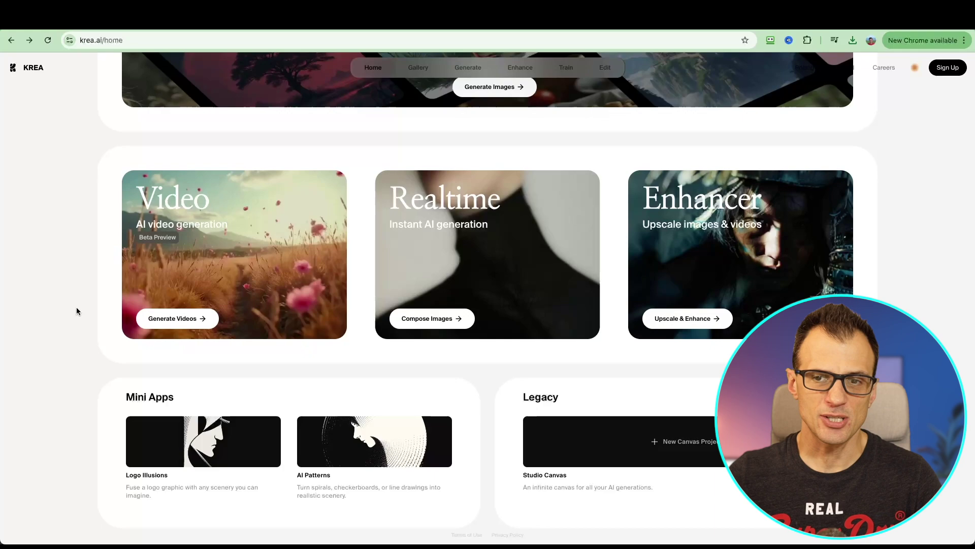
pyautogui.scroll(3, 85, 295)
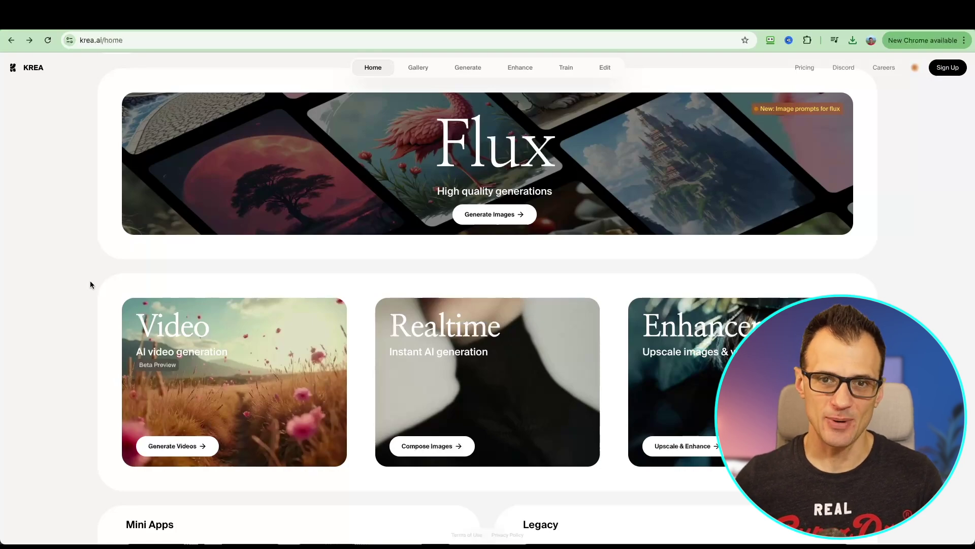
pyautogui.scroll(2, 296, 146)
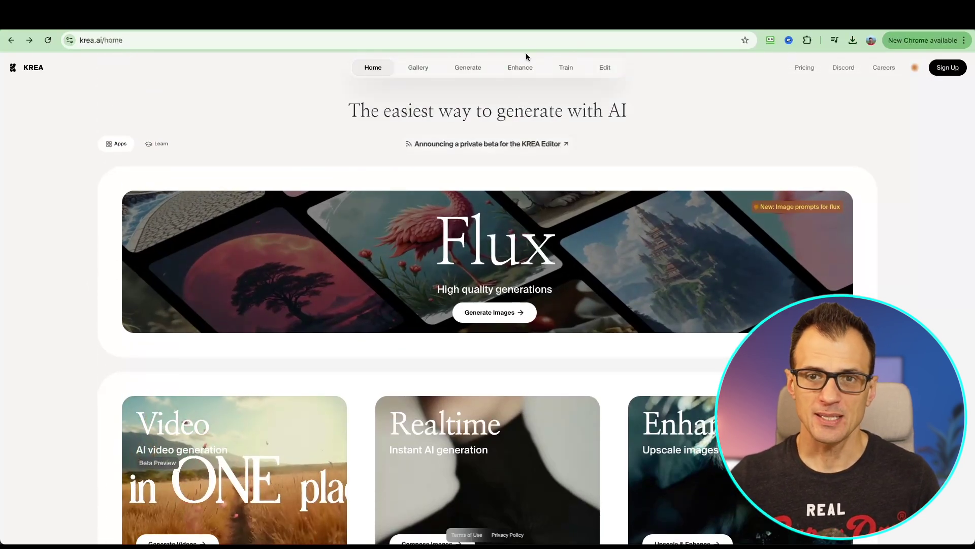
# - Open the KREA Plans pricing page and scroll through the available plans
pyautogui.click(805, 68)
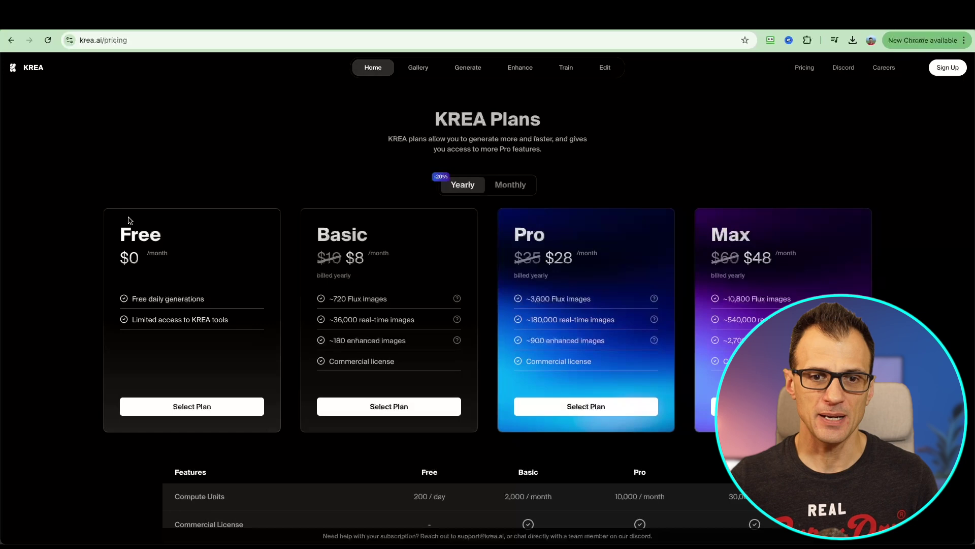
pyautogui.scroll(-1, 130, 220)
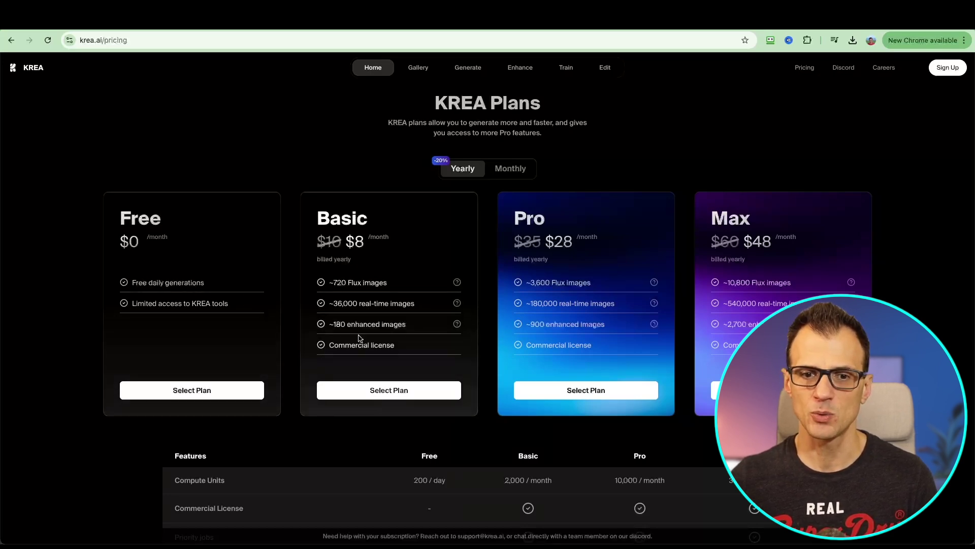
pyautogui.scroll(1, 659, 198)
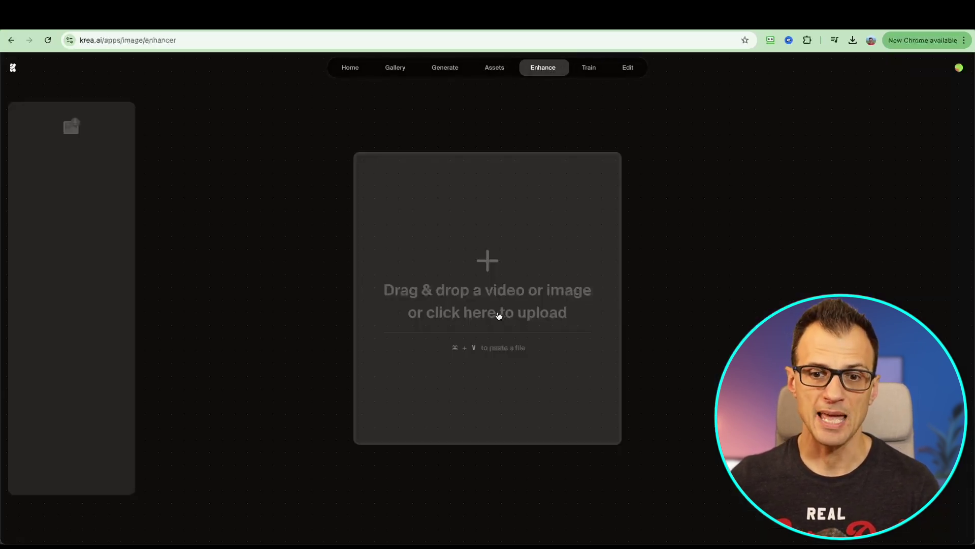
# - Upload the soccer-juggling clip to the Enhancer, try Strength 0.67, and keep the Cinematic preset
pyautogui.click(398, 303)
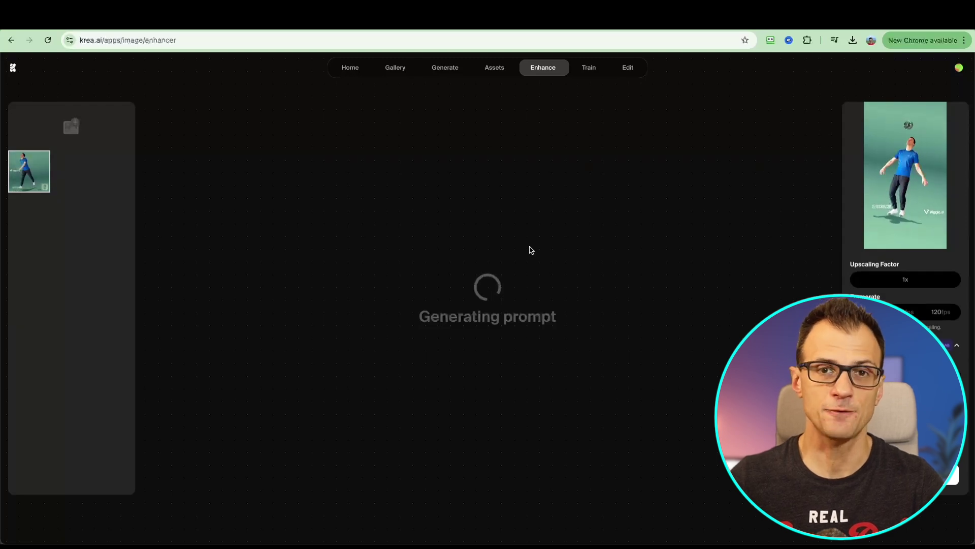
pyautogui.scroll(-2, 904, 372)
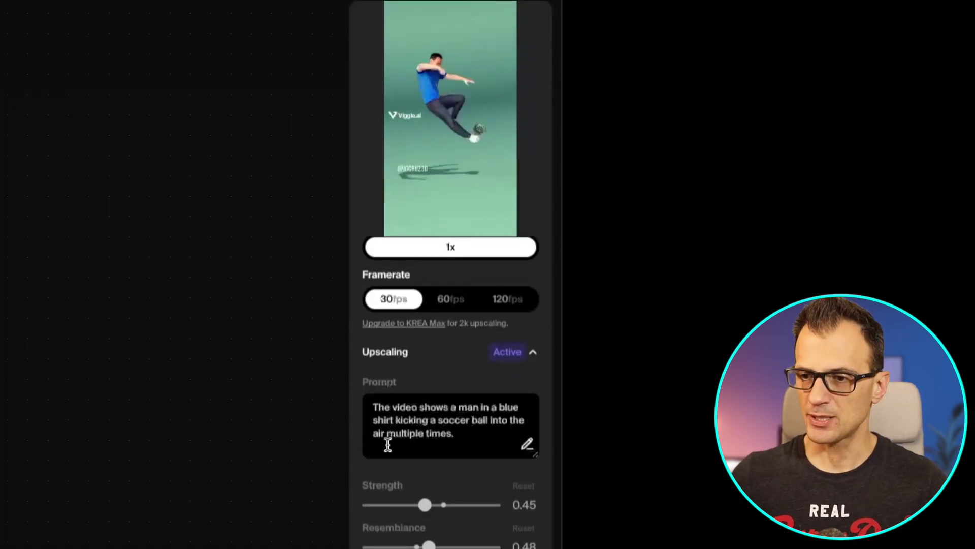
pyautogui.scroll(-1, 447, 355)
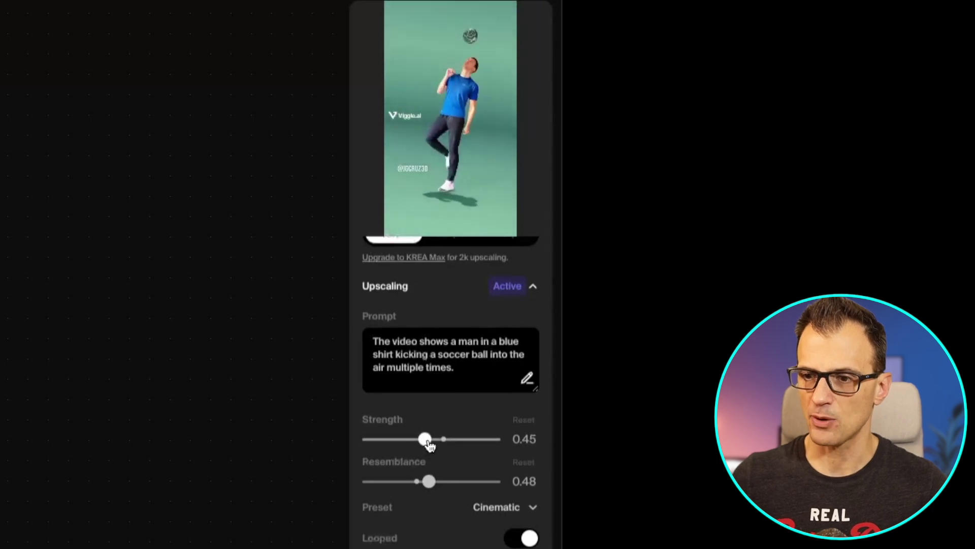
pyautogui.moveTo(430, 445); pyautogui.dragTo(454, 450)
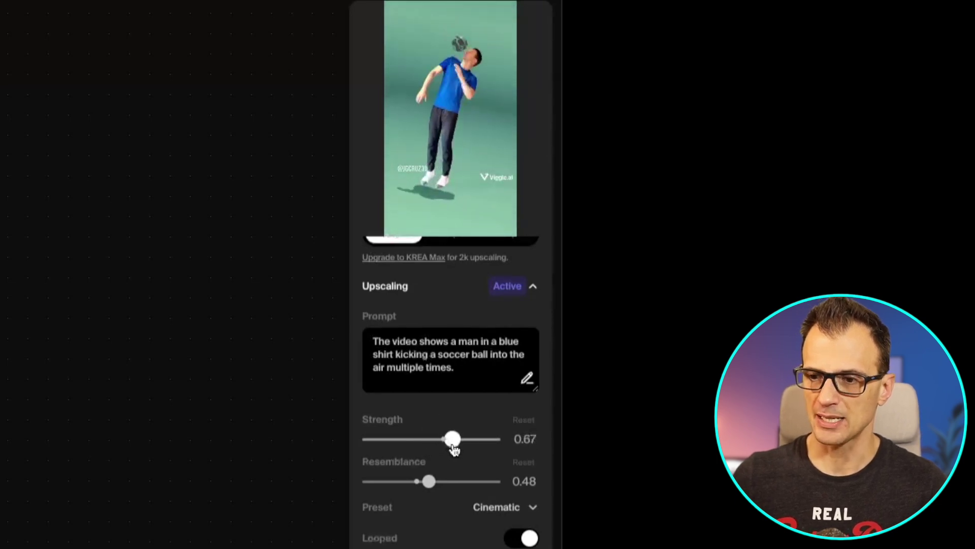
pyautogui.click(508, 509)
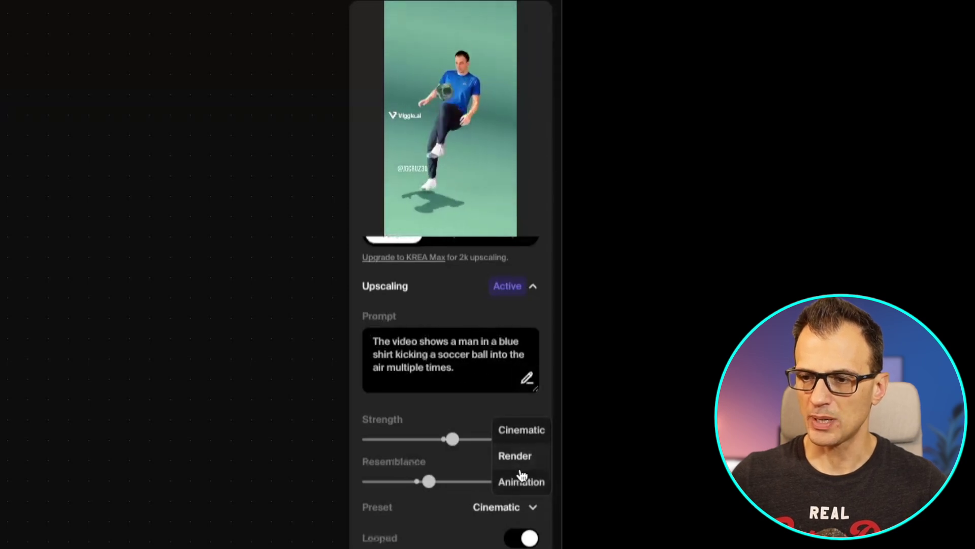
pyautogui.click(506, 435)
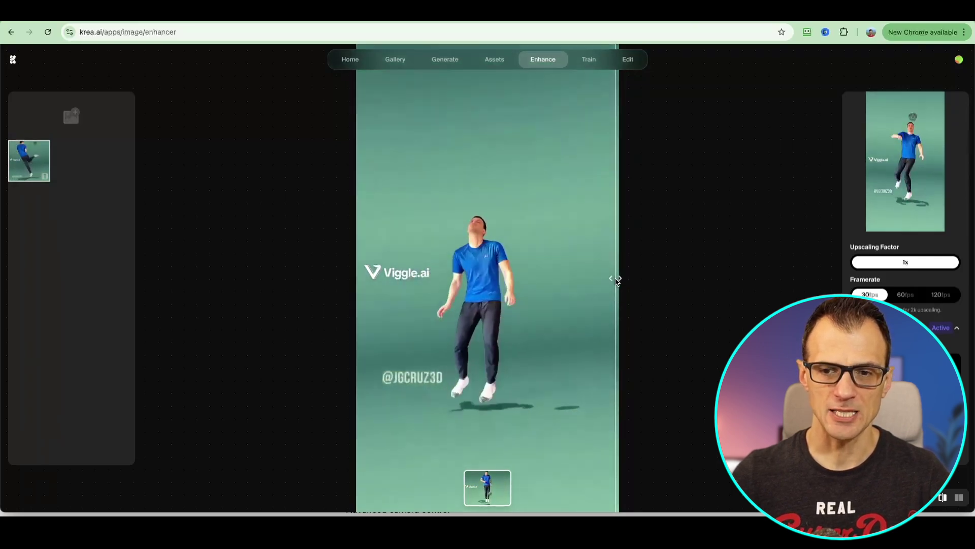
# - Sweep the before/after divider back and forth to compare the original and upscaled soccer clip
pyautogui.moveTo(617, 279); pyautogui.dragTo(408, 268)
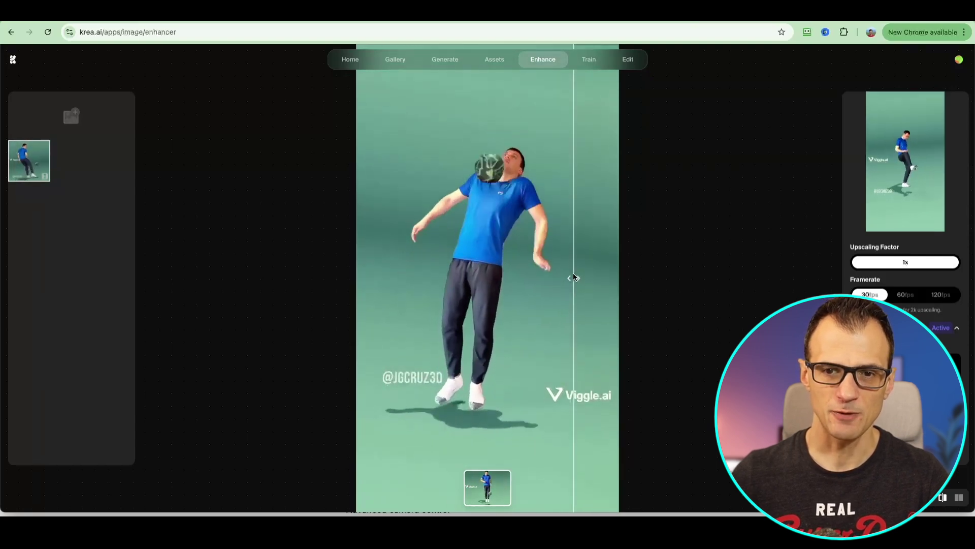
pyautogui.moveTo(574, 277); pyautogui.dragTo(554, 279)
pyautogui.moveTo(399, 283); pyautogui.dragTo(387, 294)
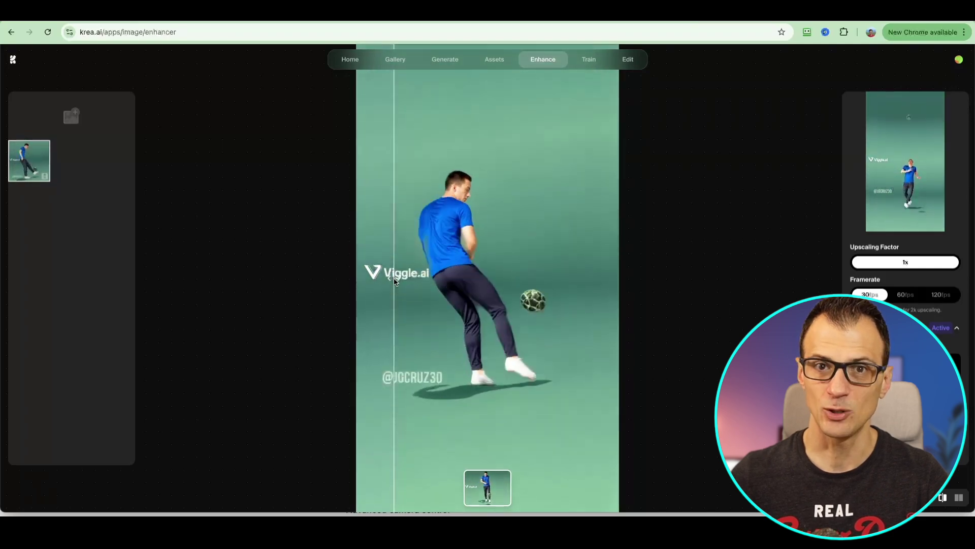
pyautogui.moveTo(396, 278); pyautogui.dragTo(592, 291)
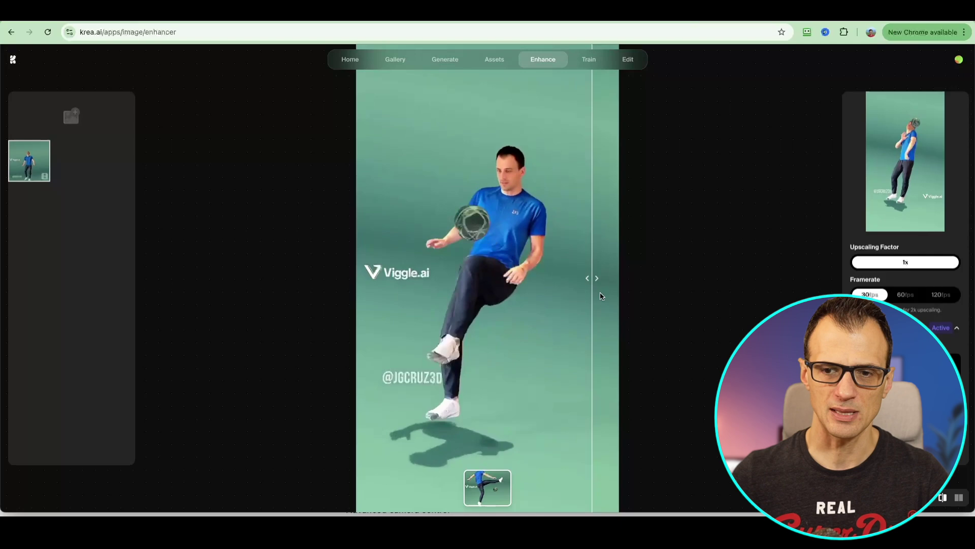
pyautogui.moveTo(595, 287); pyautogui.dragTo(367, 294)
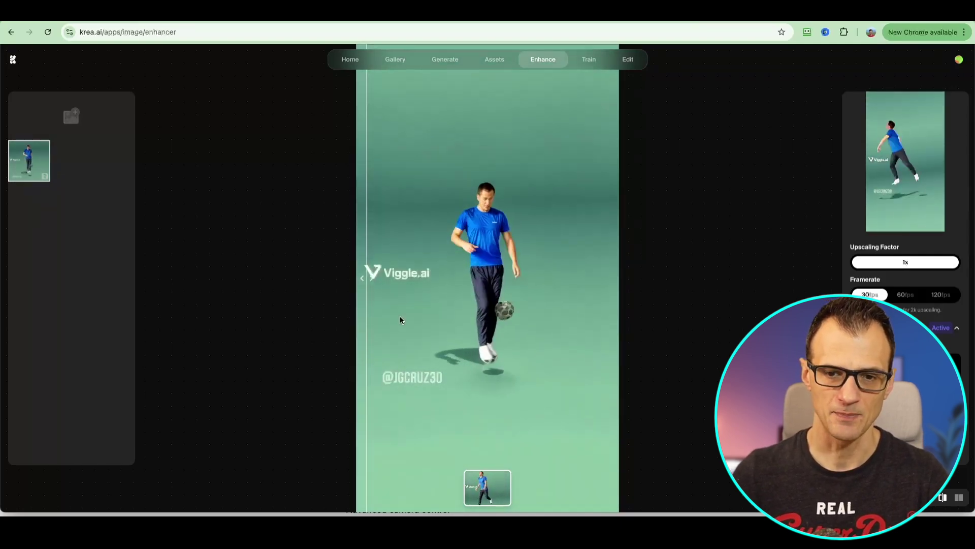
pyautogui.moveTo(367, 285)
pyautogui.mouseDown()
pyautogui.moveTo(581, 291)
pyautogui.moveTo(584, 276)
pyautogui.moveTo(374, 279)
pyautogui.mouseUp()
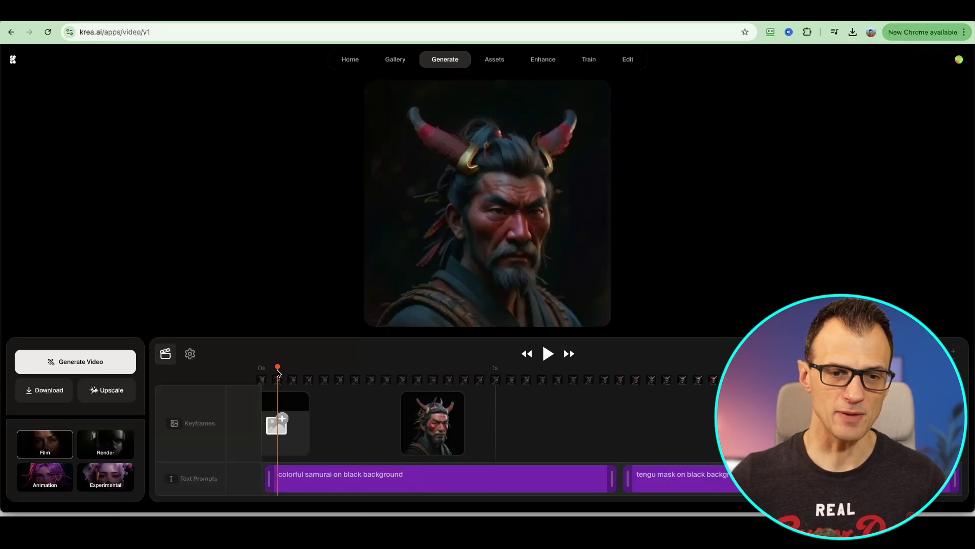
pyautogui.click(340, 374)
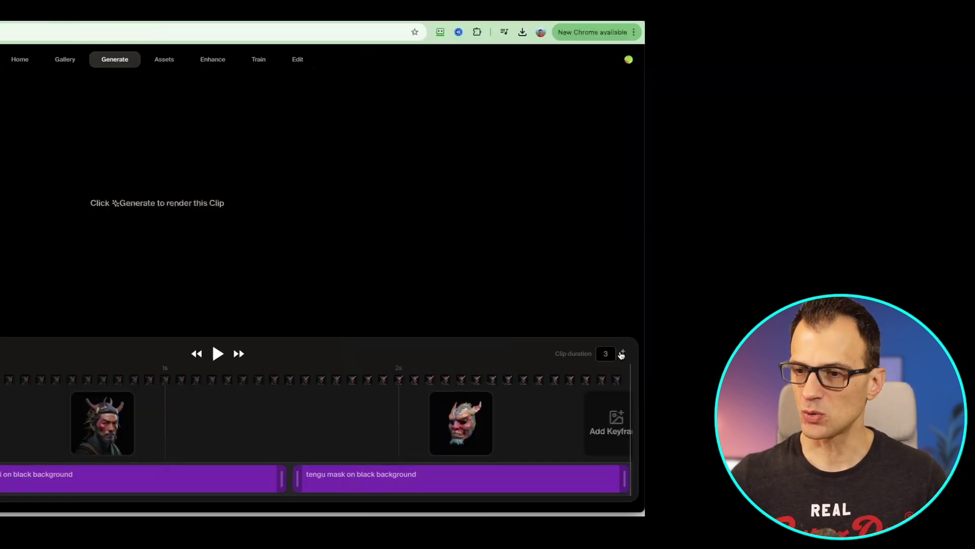
pyautogui.click(954, 353)
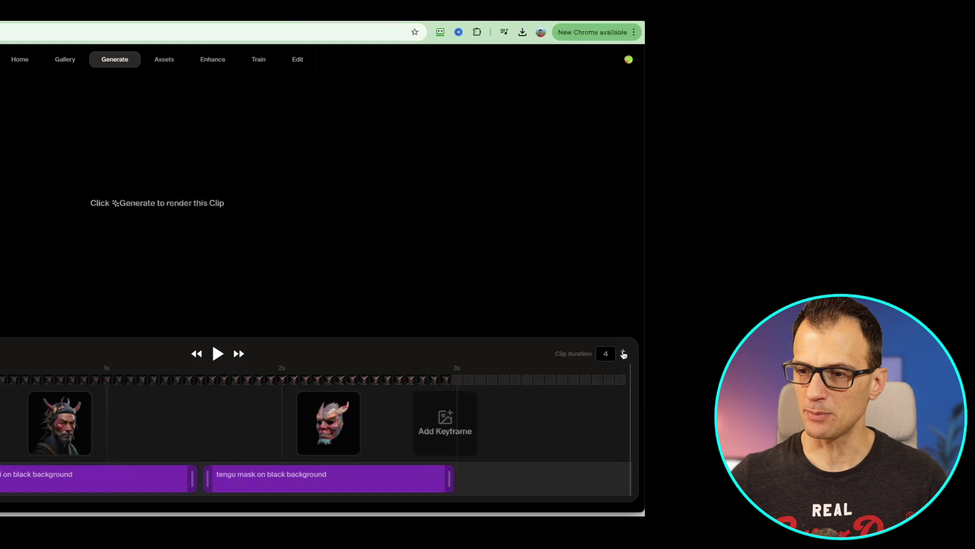
pyautogui.click(624, 351)
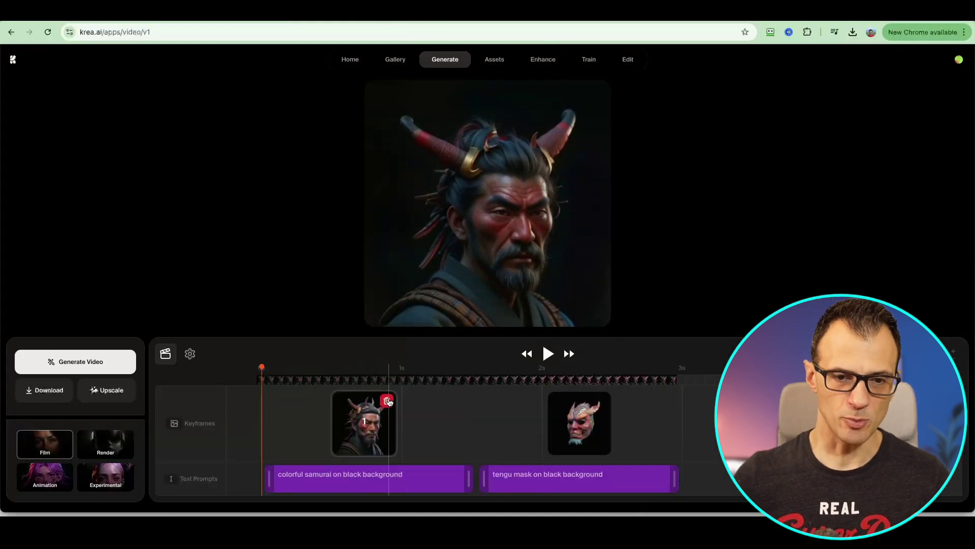
pyautogui.click(56, 400)
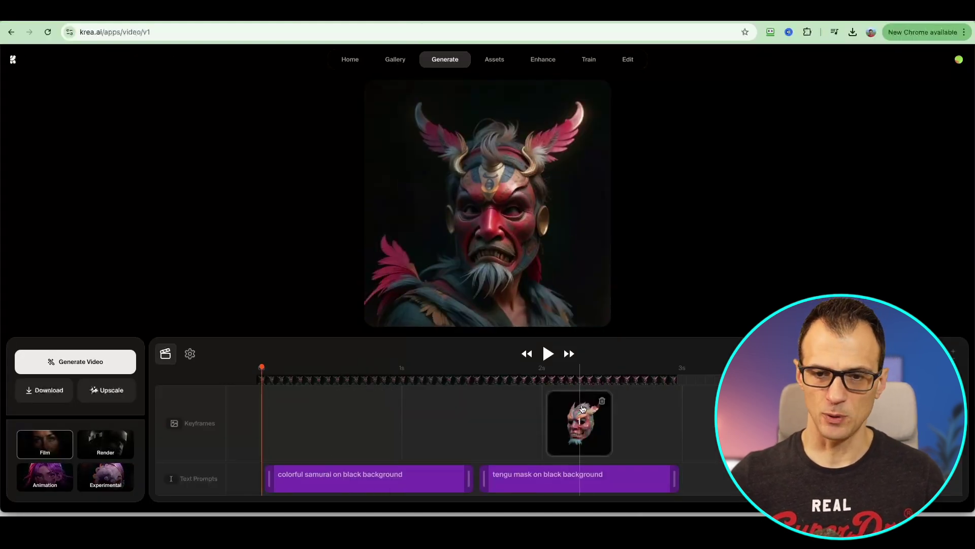
pyautogui.click(602, 401)
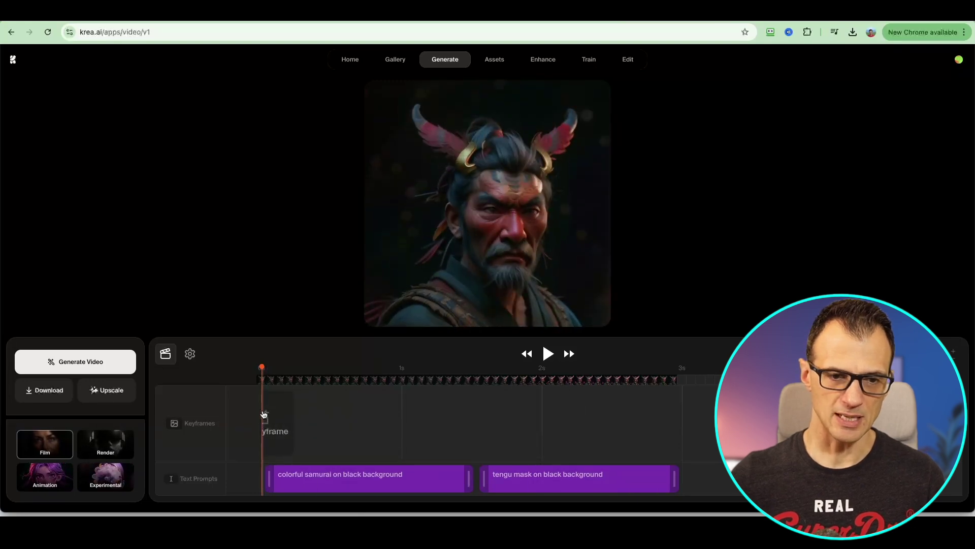
# - Set the turtle image as the first keyframe at 0s
pyautogui.click(264, 415)
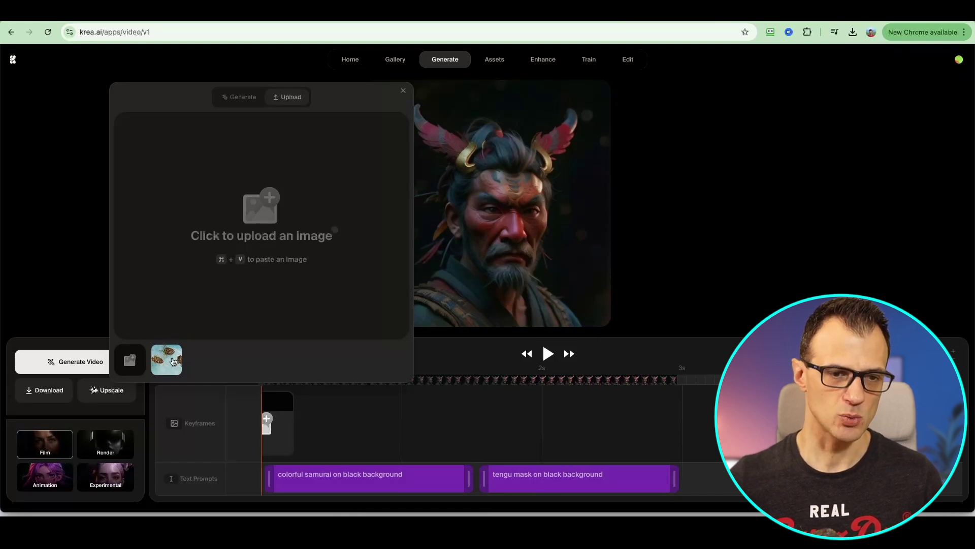
pyautogui.click(173, 361)
pyautogui.click(403, 91)
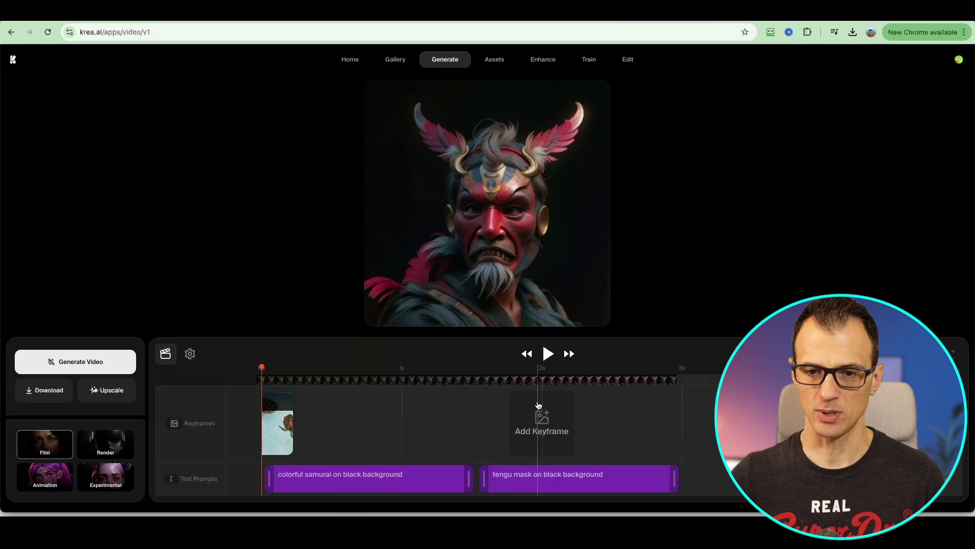
# - Add the butterfly image as a keyframe at 2s and confirm the 'turtles turn into butterflies' prompt
pyautogui.click(543, 379)
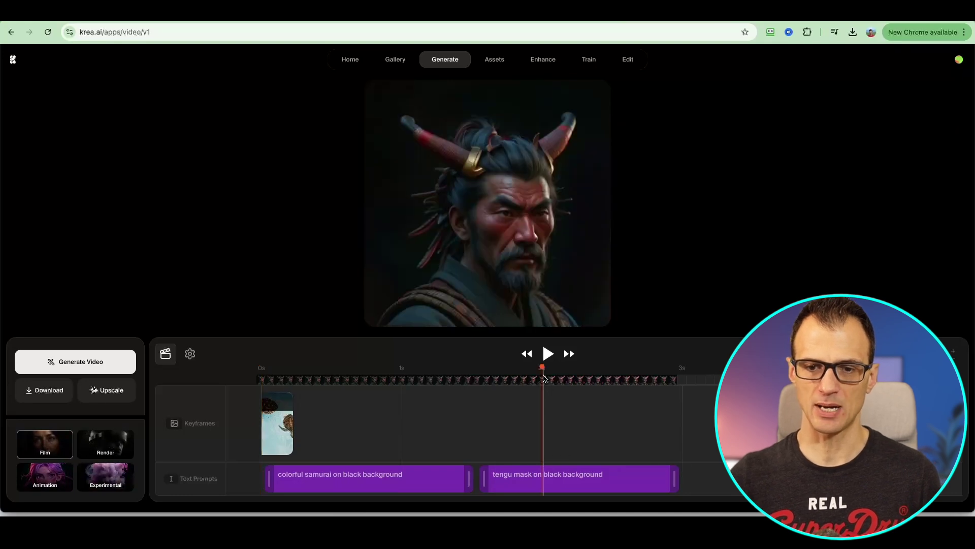
pyautogui.moveTo(544, 414)
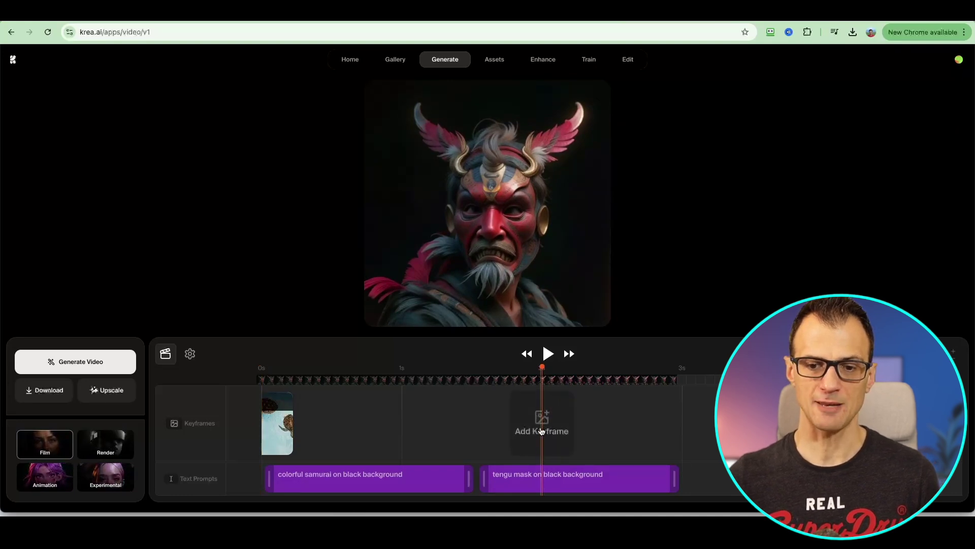
pyautogui.click(542, 432)
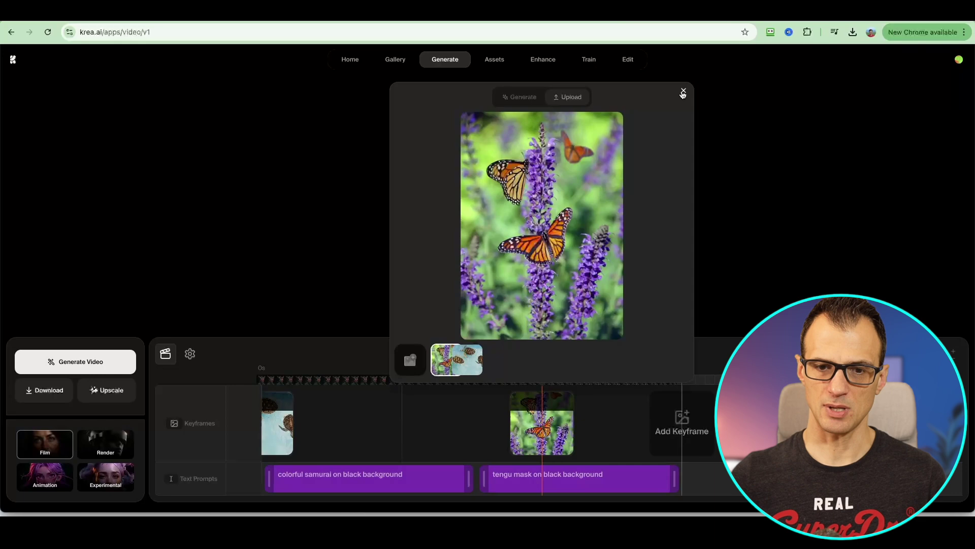
pyautogui.click(682, 94)
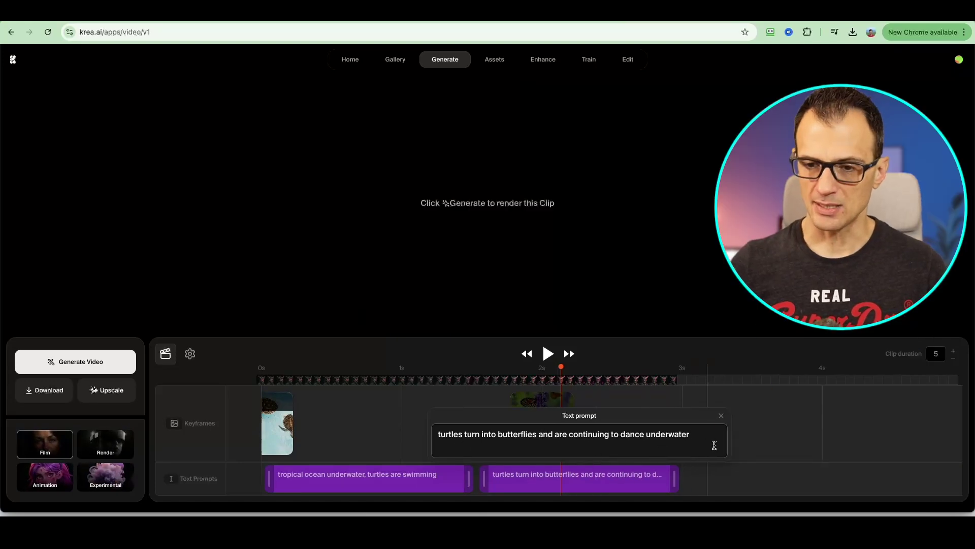
pyautogui.click(800, 448)
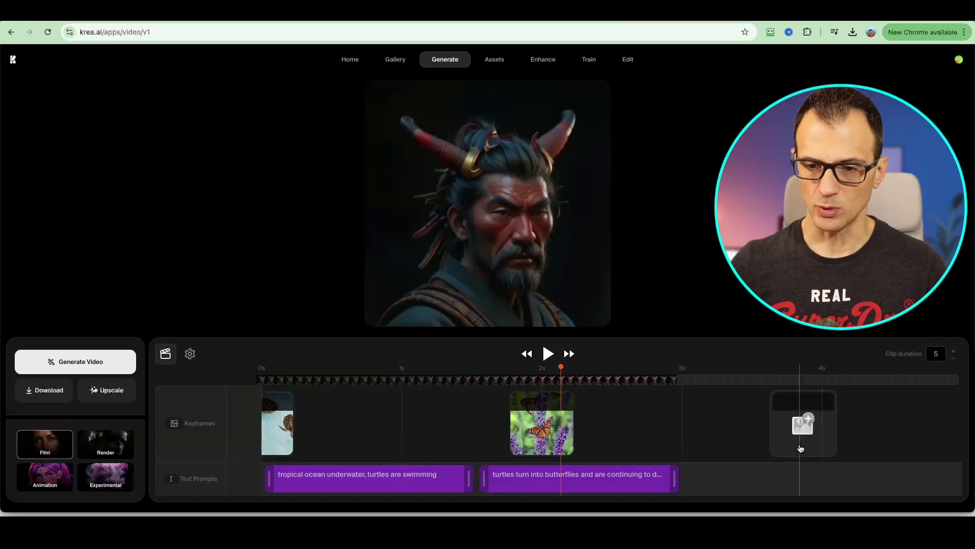
# - Stretch the butterfly prompt across more of the timeline and play the generated turtle-to-butterfly video
pyautogui.moveTo(679, 484); pyautogui.dragTo(951, 486)
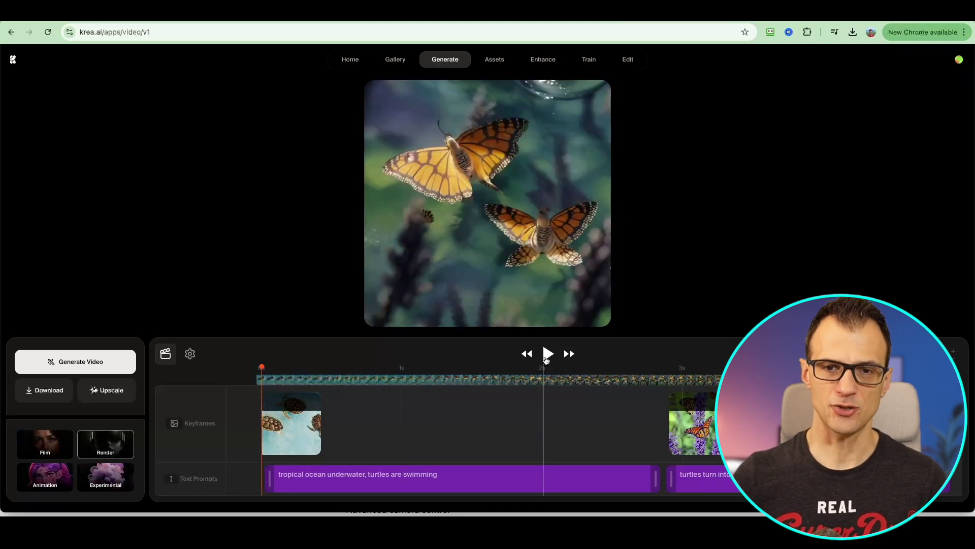
pyautogui.click(547, 358)
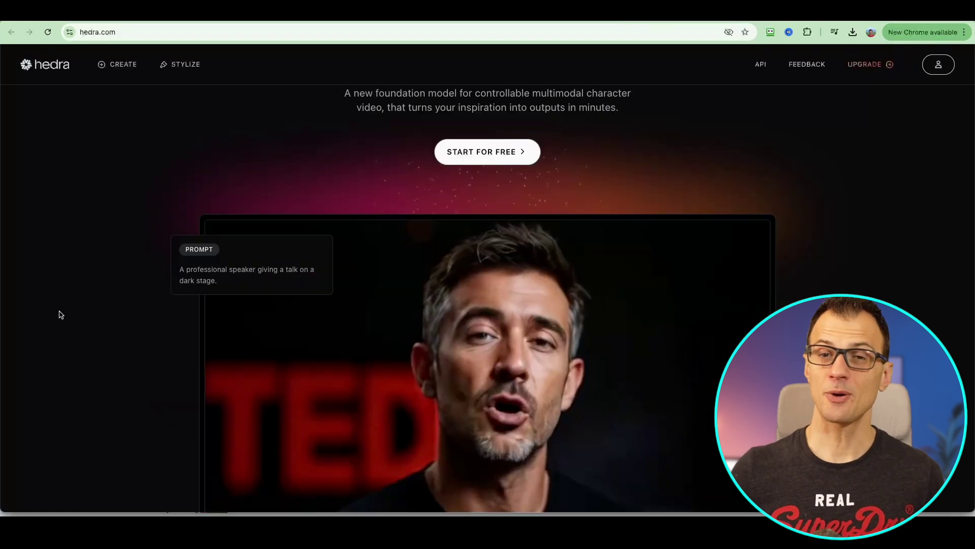
pyautogui.scroll(-4, 61, 316)
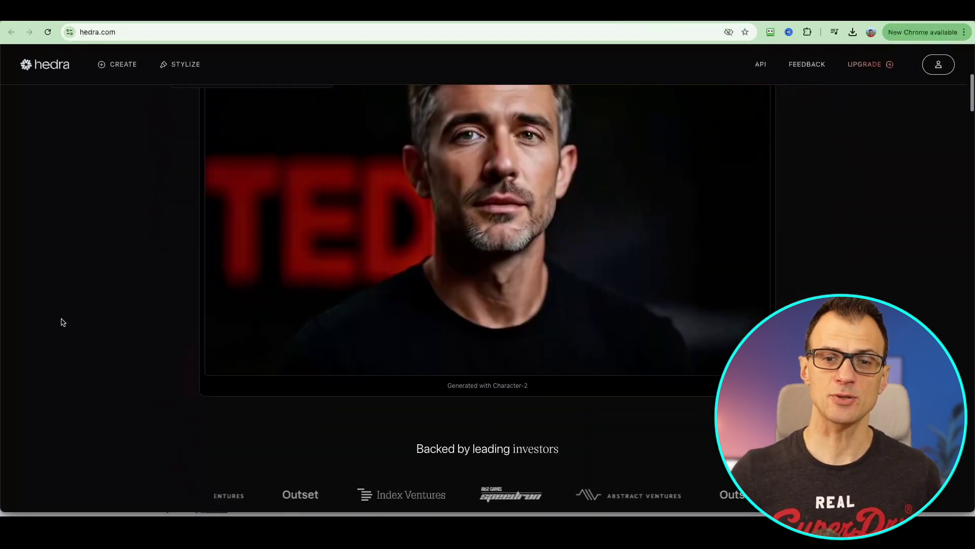
pyautogui.scroll(2, 422, 311)
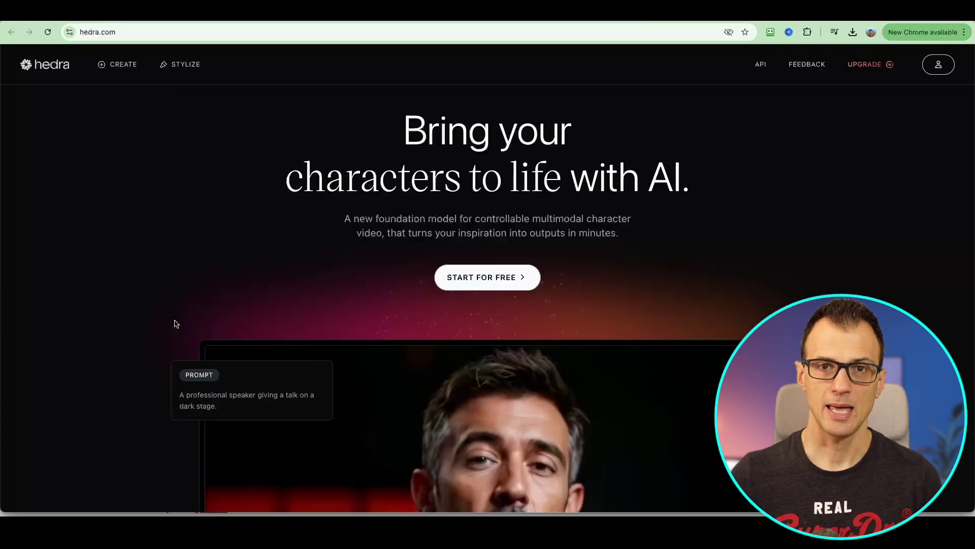
pyautogui.scroll(5, 174, 321)
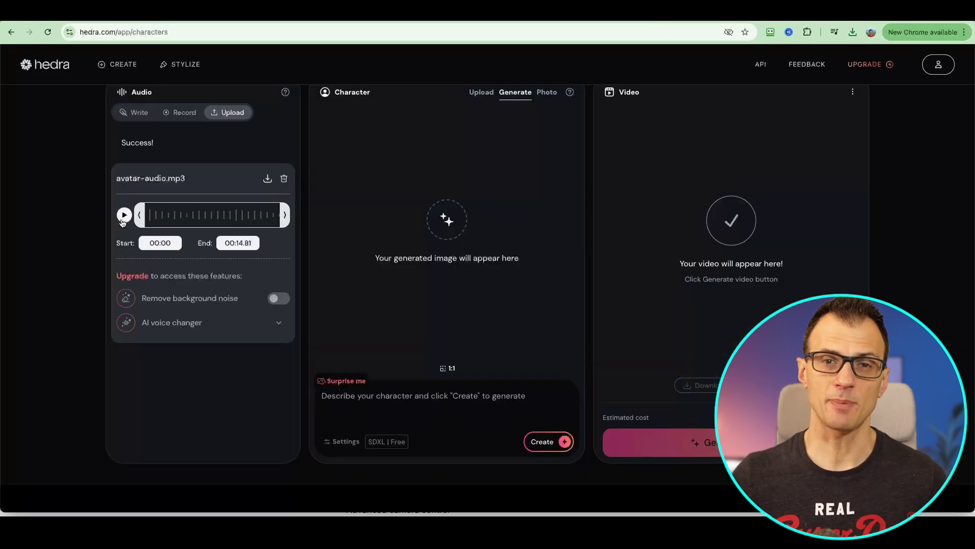
# - Preview the uploaded avatar-audio.mp3 and check the Write and Upload audio options
pyautogui.click(123, 216)
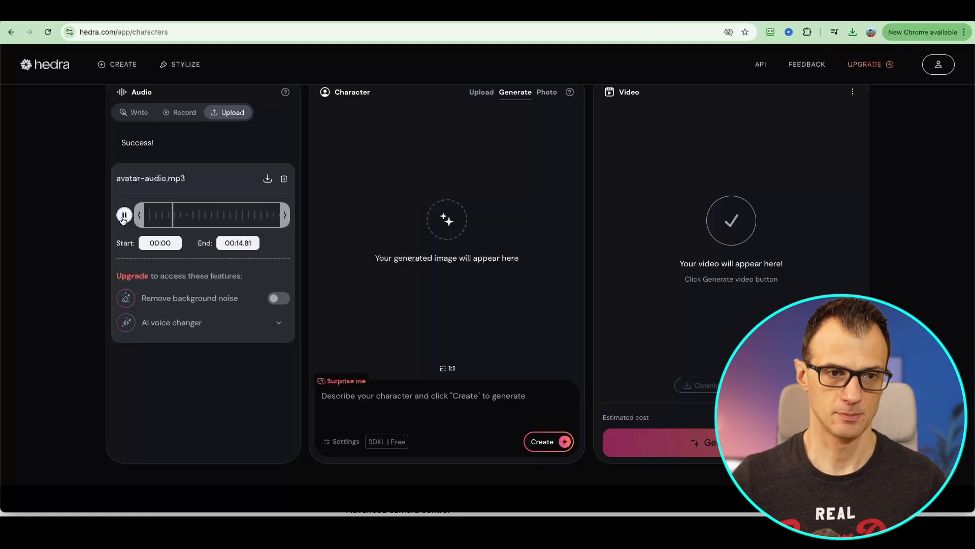
pyautogui.click(124, 216)
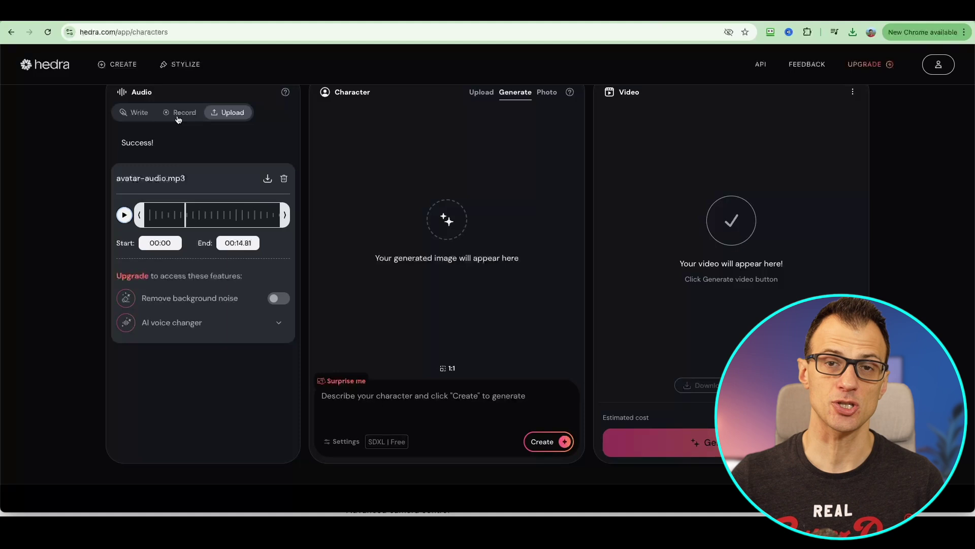
pyautogui.click(130, 113)
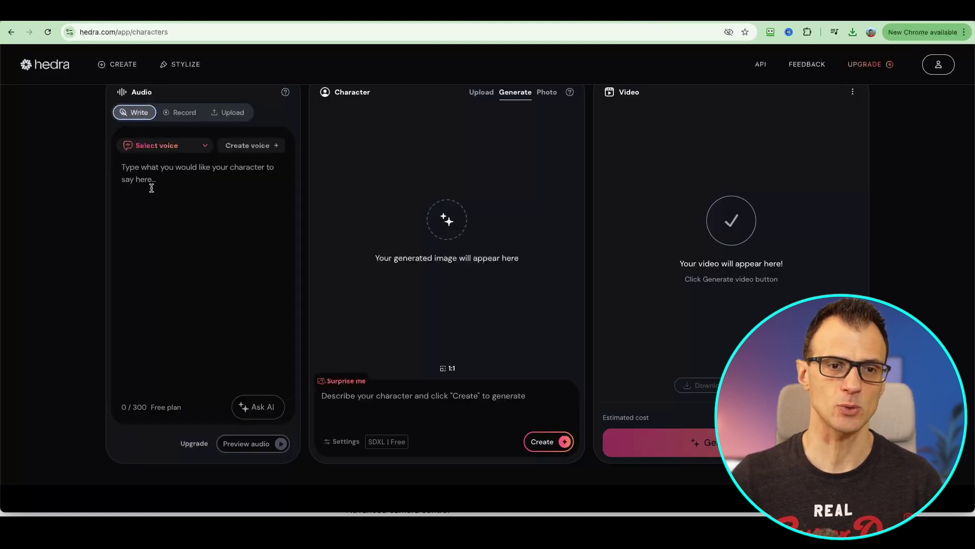
pyautogui.click(231, 113)
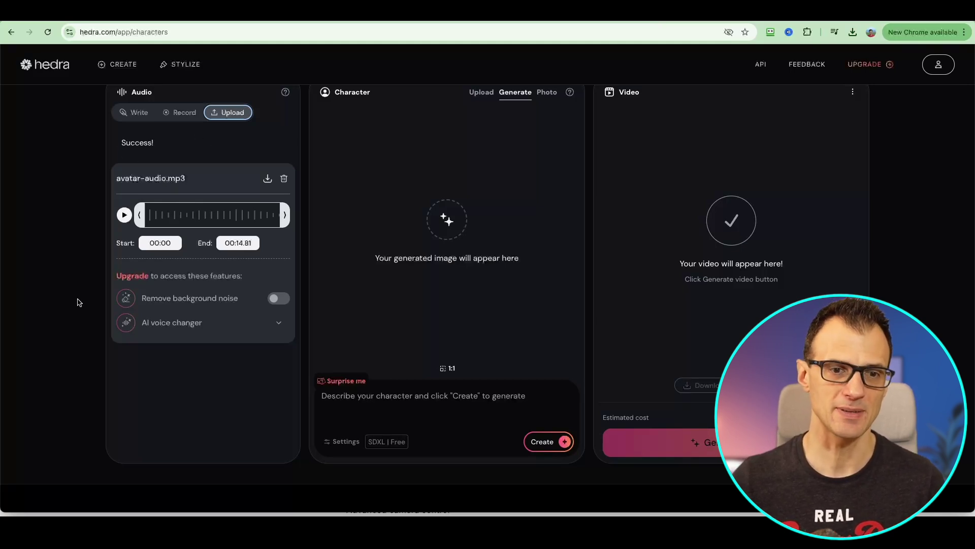
# - Check the Character panel's image upload and photo capture options, staying with prompt generation
pyautogui.scroll(1, 492, 229)
pyautogui.click(482, 126)
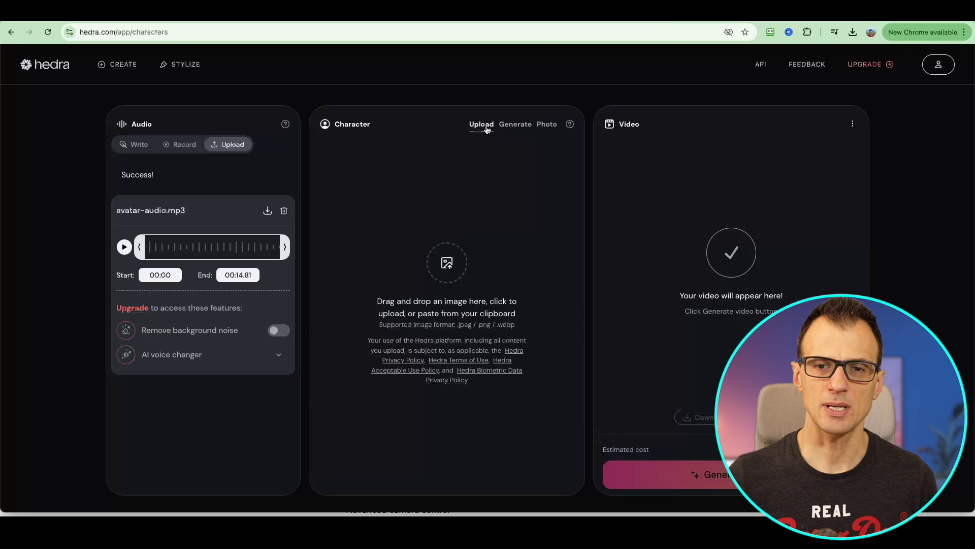
pyautogui.click(520, 125)
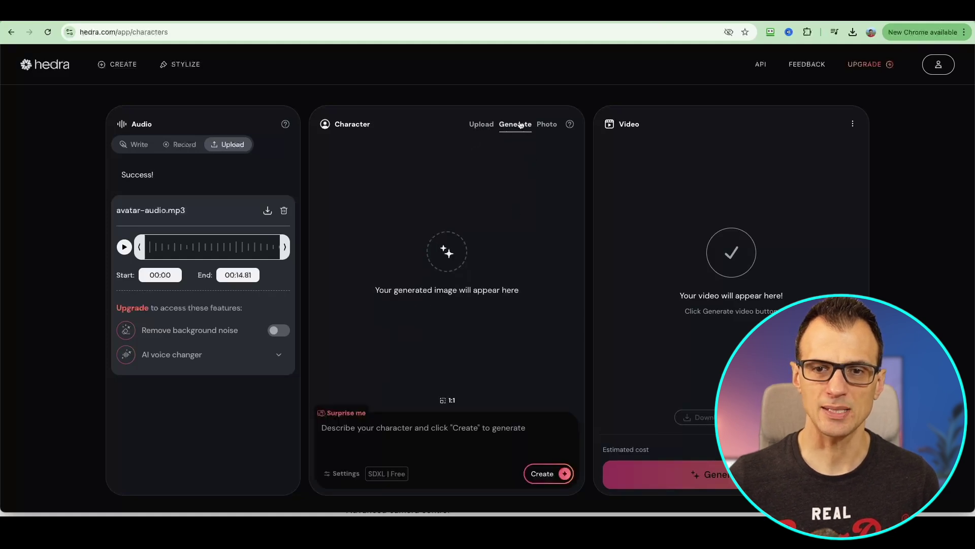
pyautogui.click(543, 129)
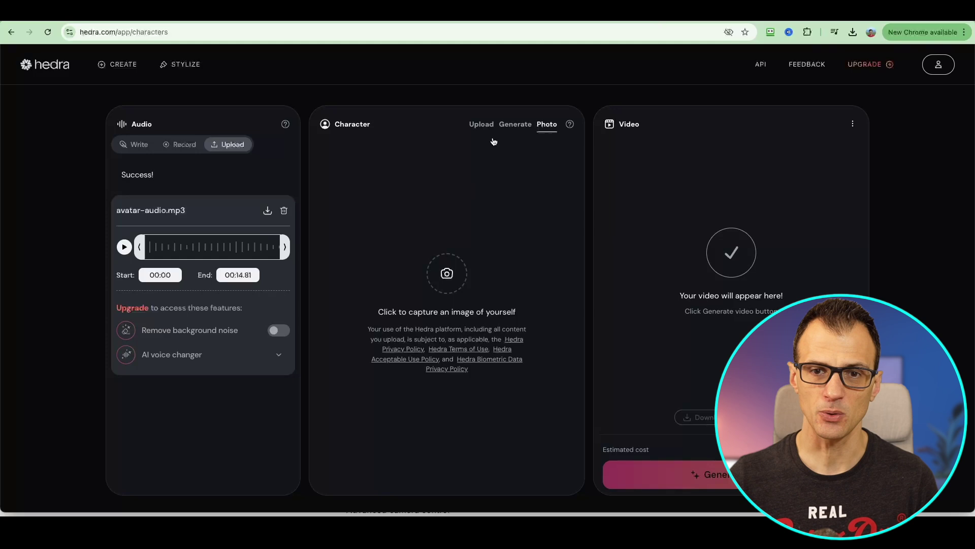
pyautogui.click(516, 124)
pyautogui.scroll(-1, 415, 437)
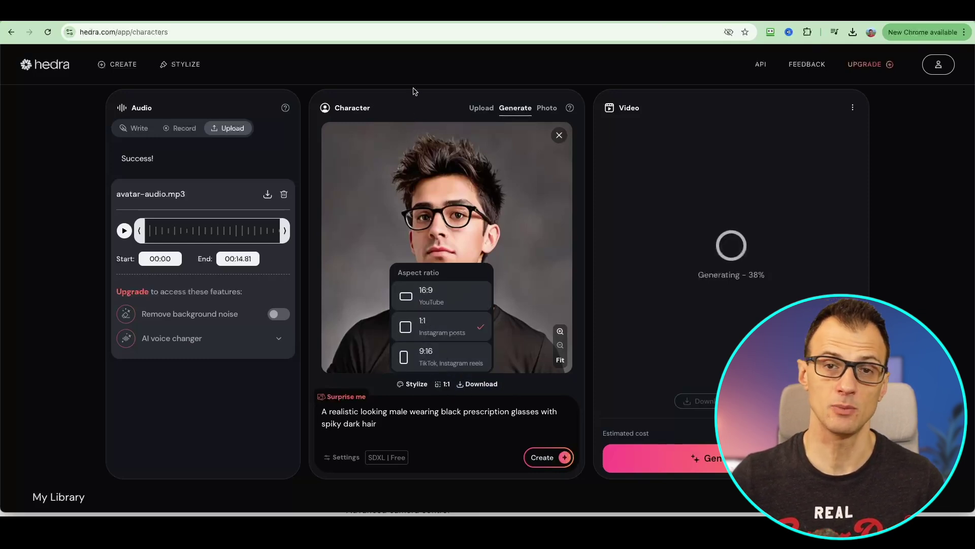
# - Keep the 1:1 aspect ratio, then play and pause the finished 15-second talking video
pyautogui.press('XF86AudioRaiseVolume')
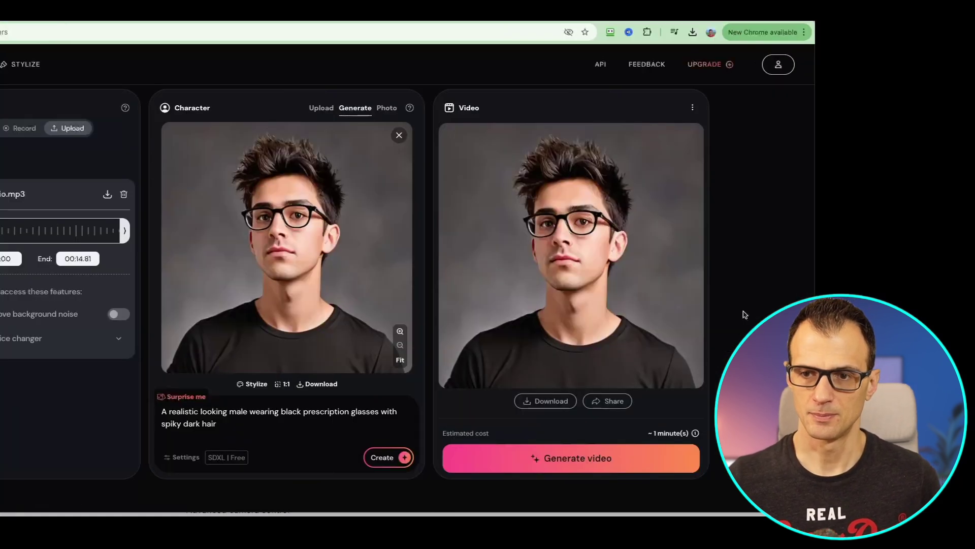
pyautogui.click(836, 286)
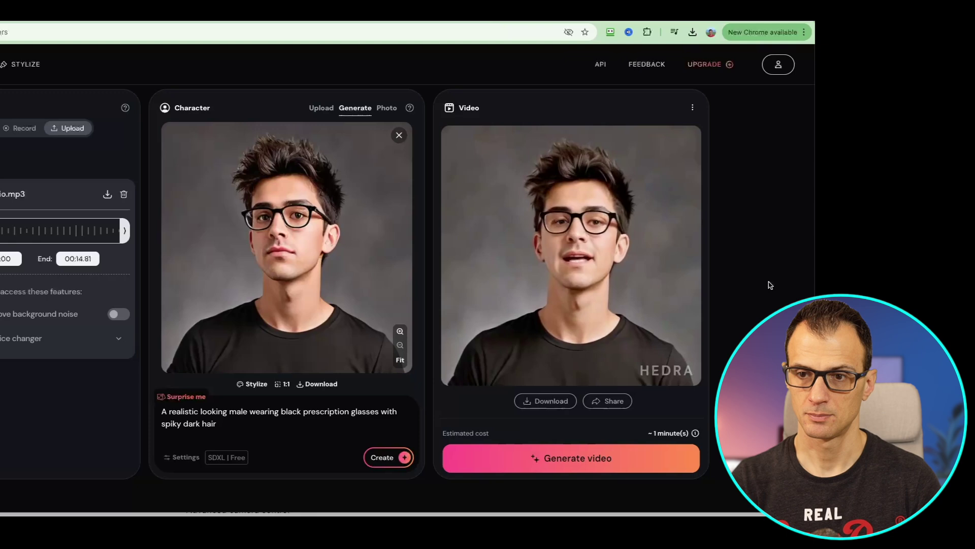
pyautogui.moveTo(664, 300)
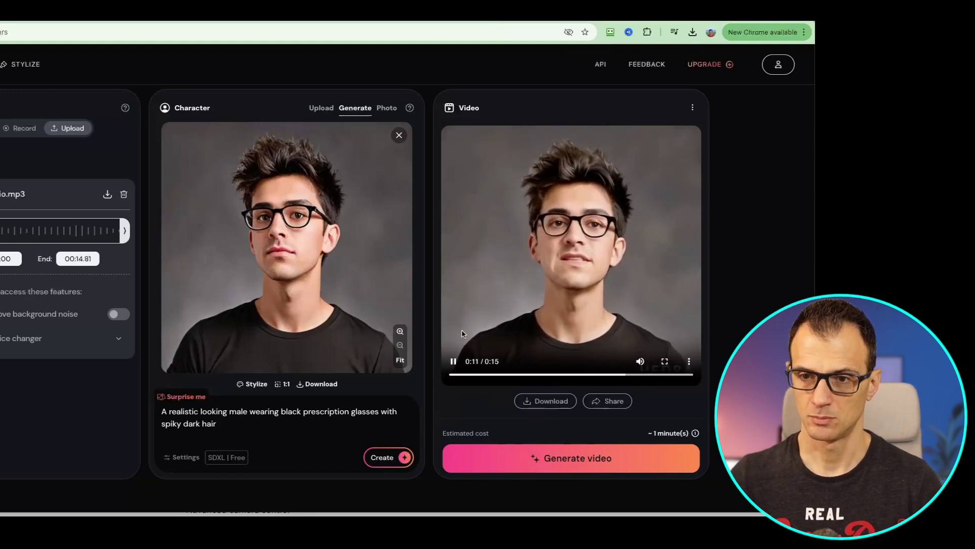
pyautogui.click(455, 361)
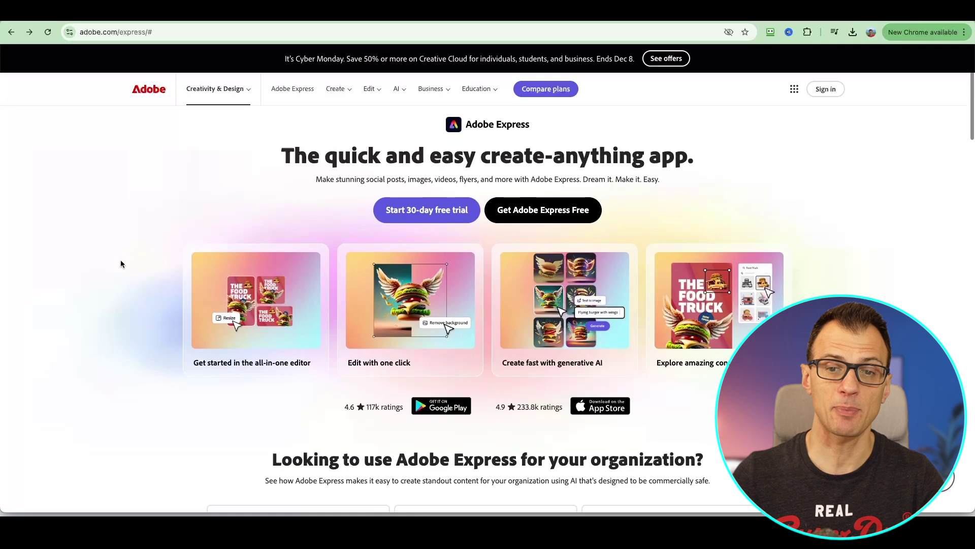
# - Open the free Adobe Express app and browse its Generate with AI options
pyautogui.scroll(-1, 122, 260)
pyautogui.scroll(1, 124, 261)
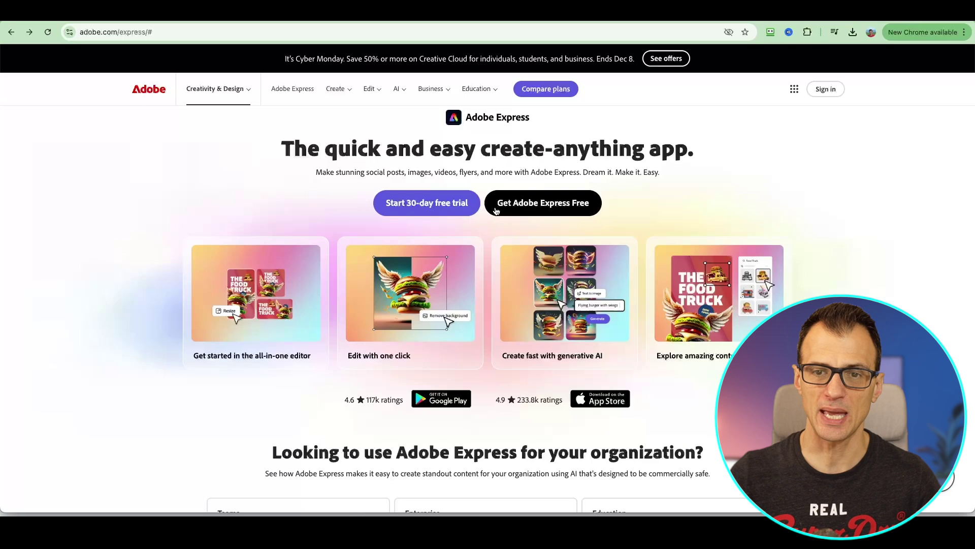
pyautogui.click(583, 208)
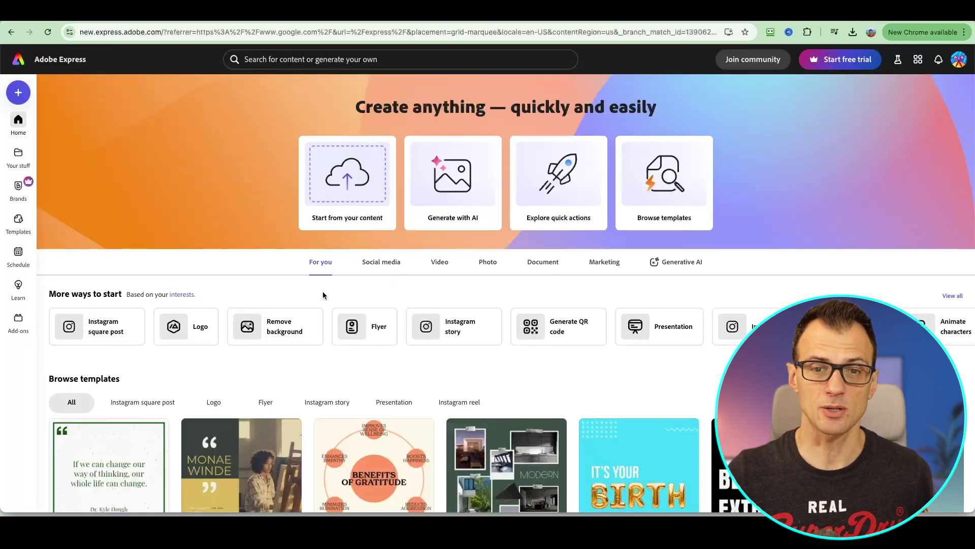
pyautogui.click(449, 200)
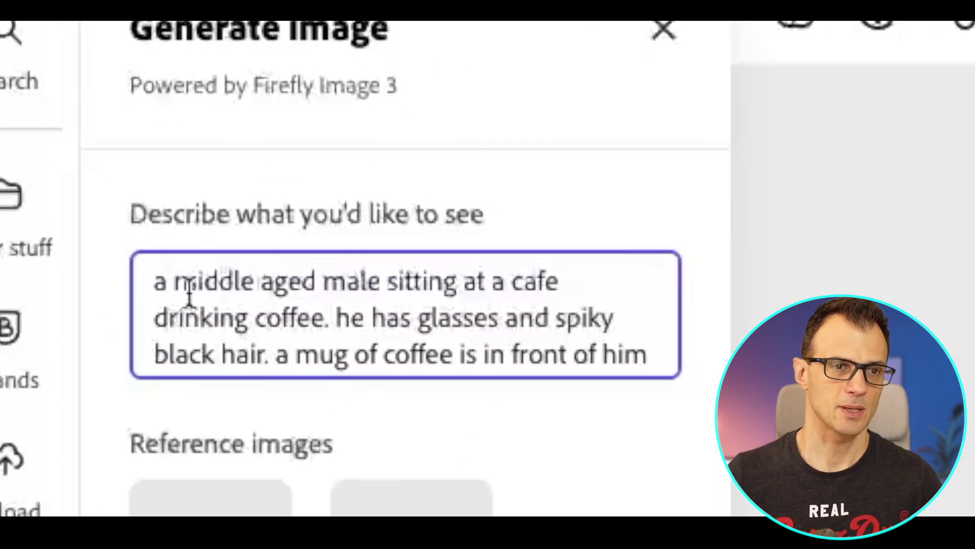
# - Generate images from the prompt of a glasses-wearing man drinking coffee at a cafe
pyautogui.click(220, 313)
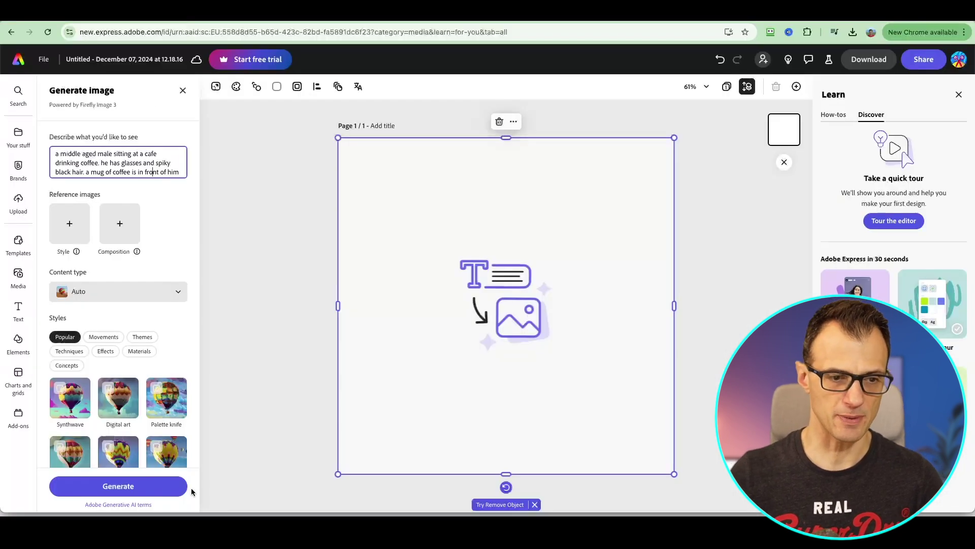
pyautogui.click(148, 486)
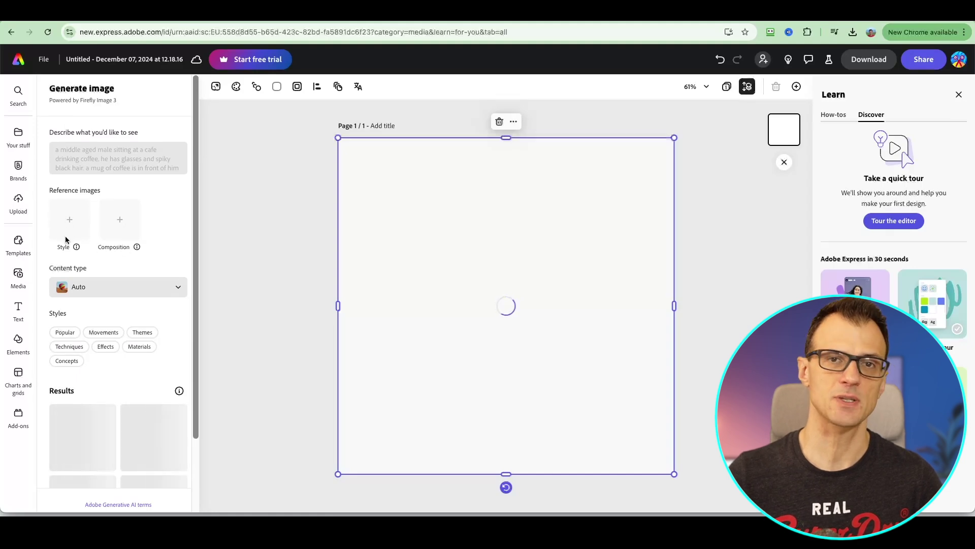
pyautogui.scroll(-3, 104, 405)
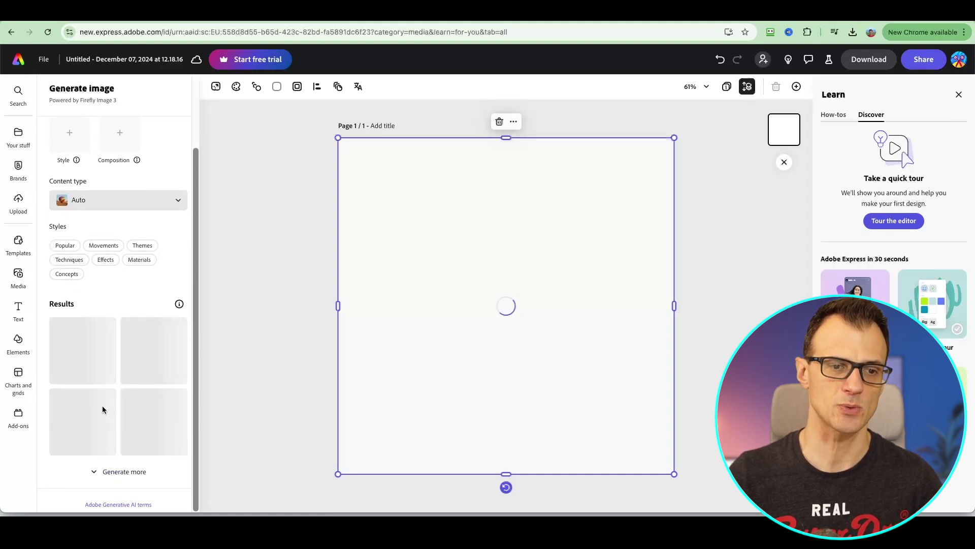
pyautogui.scroll(3, 102, 422)
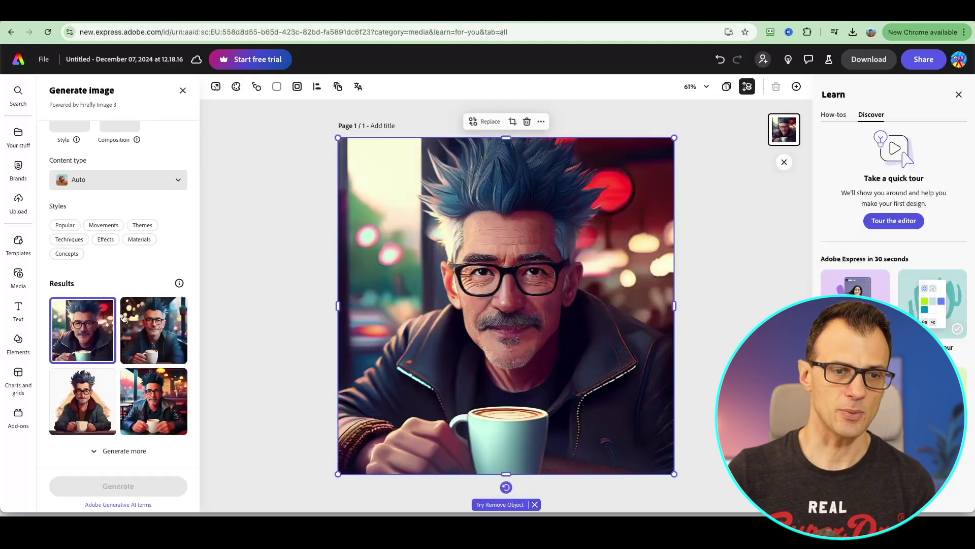
# - Compare the generated café portraits and place the second, photorealistic one on the page
pyautogui.click(154, 330)
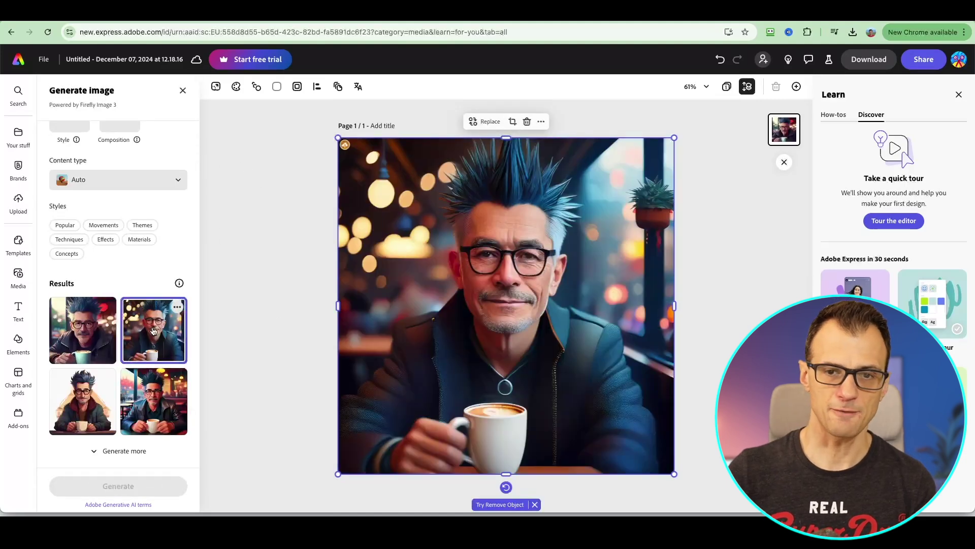
pyautogui.click(103, 406)
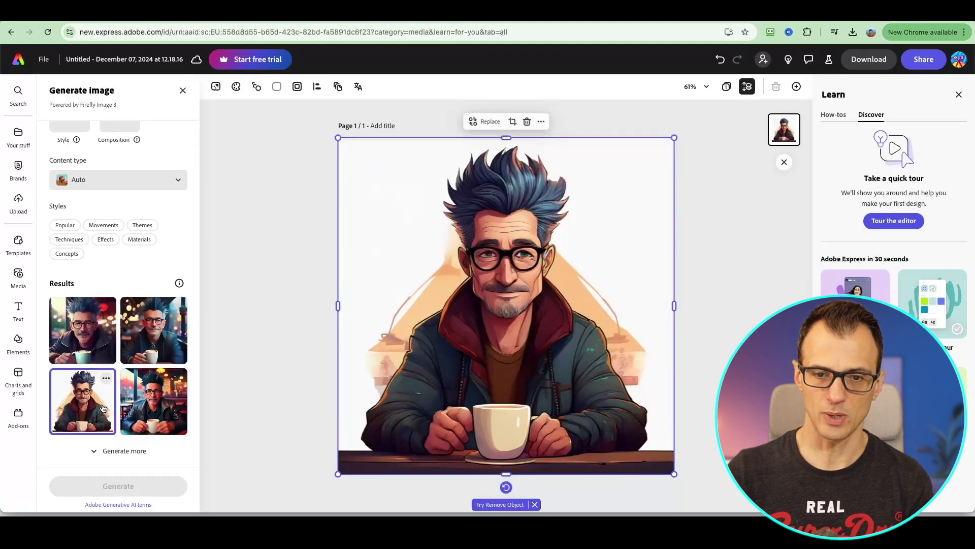
pyautogui.click(168, 420)
pyautogui.click(142, 345)
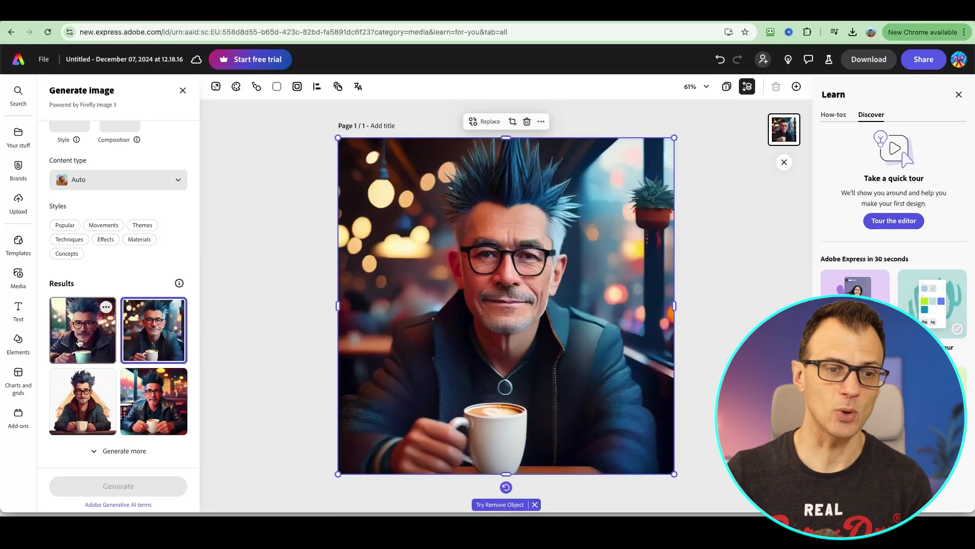
pyautogui.scroll(3, 79, 349)
pyautogui.scroll(-3, 97, 330)
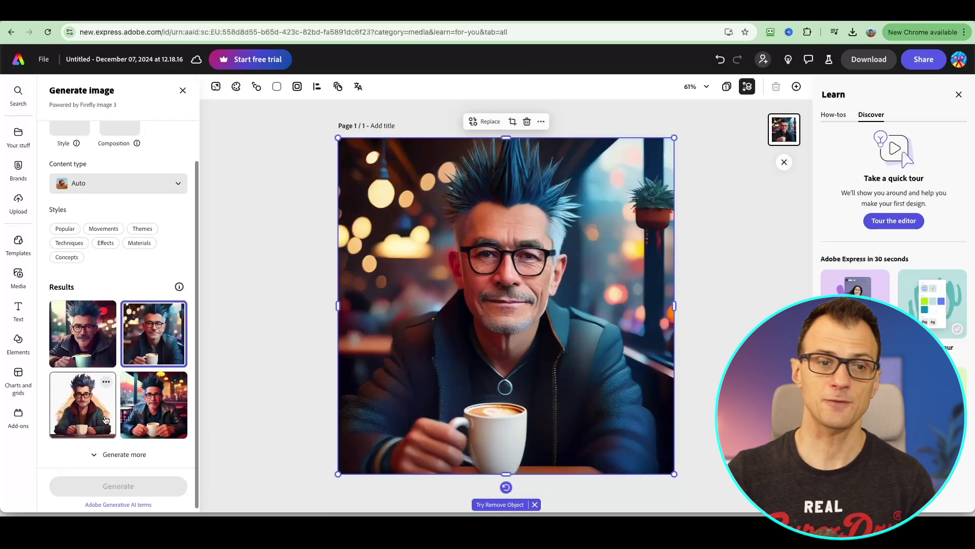
pyautogui.scroll(3, 99, 326)
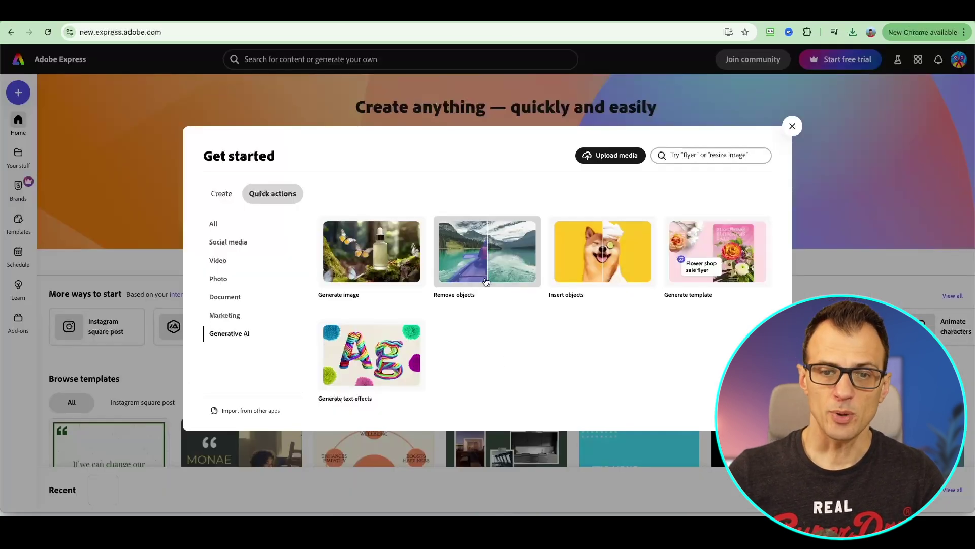
# - Leave the Remove objects editor and browse the home page to the Video quick actions
pyautogui.click(488, 258)
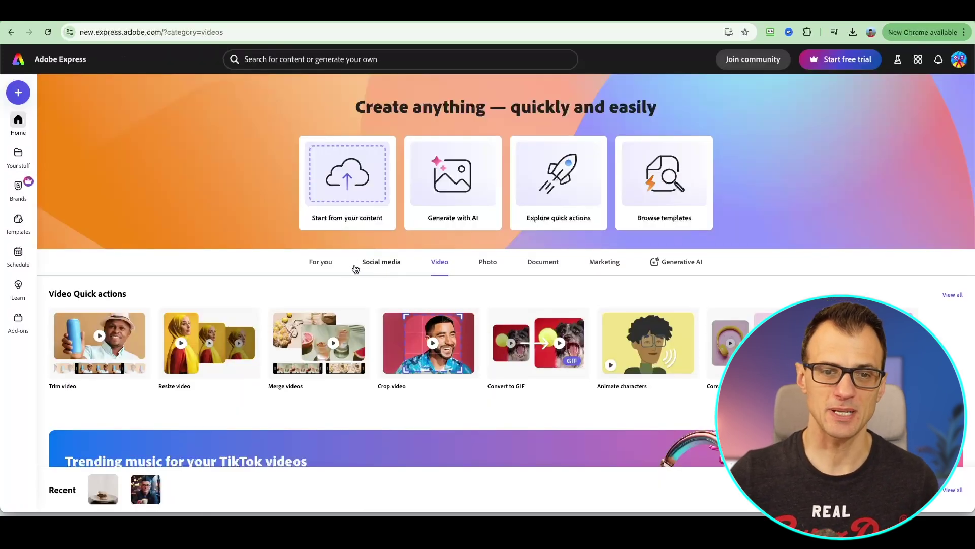
pyautogui.click(387, 263)
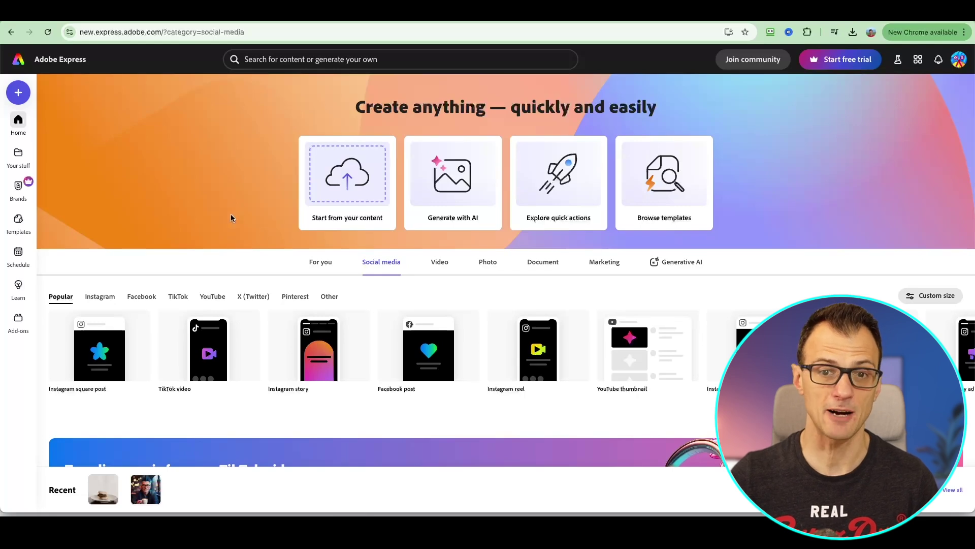
pyautogui.scroll(-1, 211, 233)
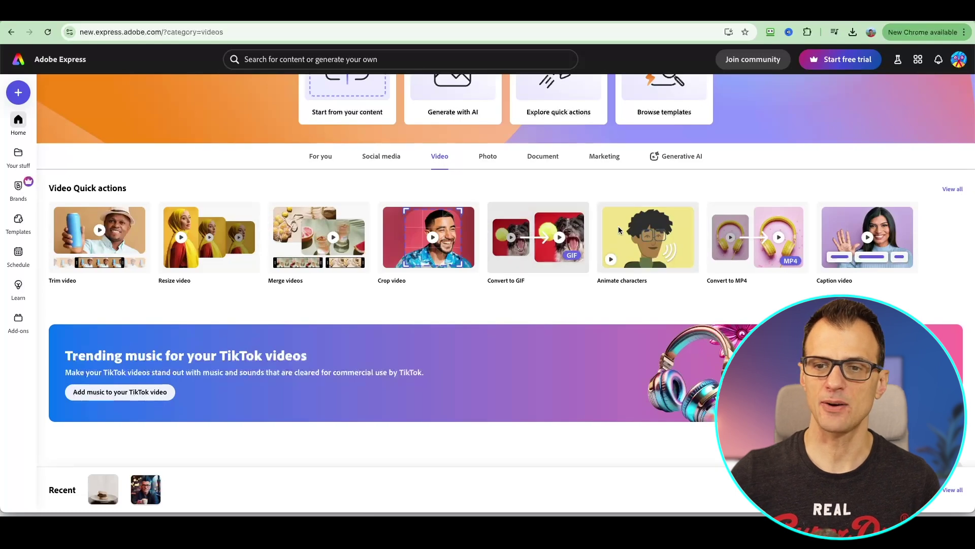
# - Open Animate characters and play the 14.9-second cartoon boy animation preview
pyautogui.click(647, 237)
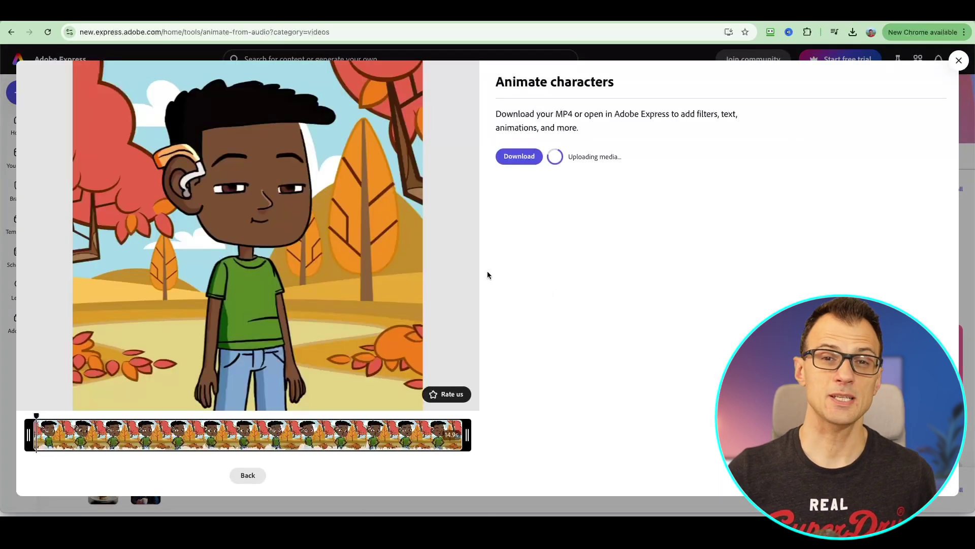
pyautogui.click(248, 237)
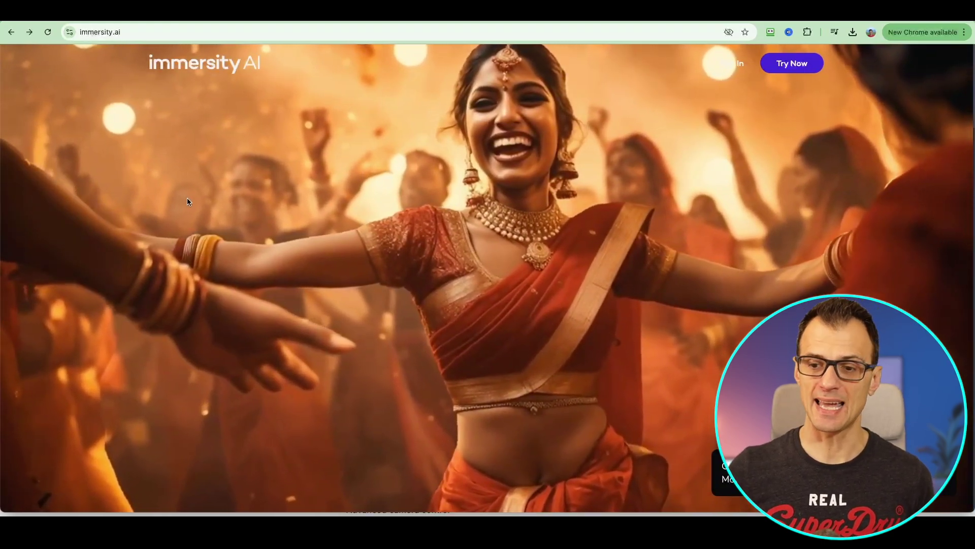
# - Bring the Pexels coral reef aquarium photo into Immersity AI, zooming in and back out to inspect it
pyautogui.scroll(-3, 279, 253)
pyautogui.scroll(3, 279, 253)
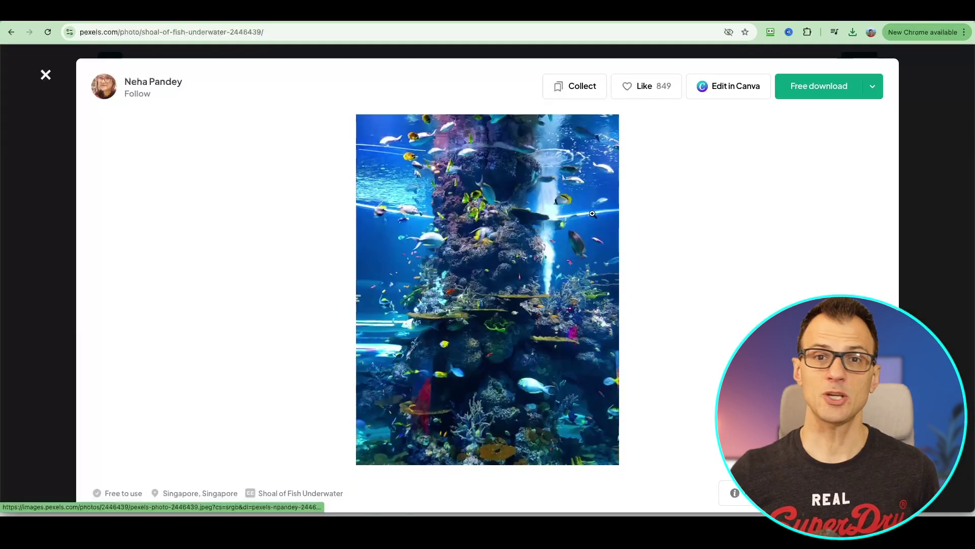
pyautogui.click(554, 260)
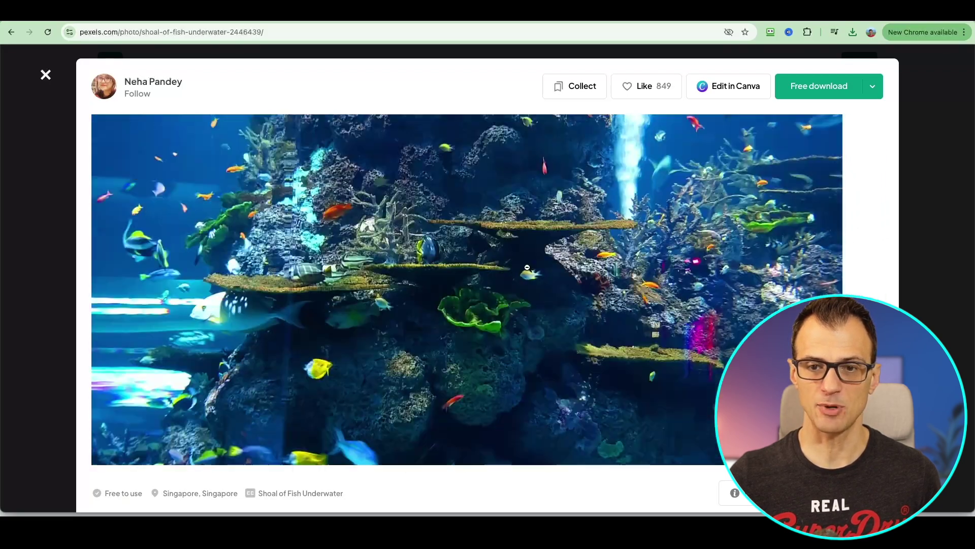
pyautogui.click(528, 262)
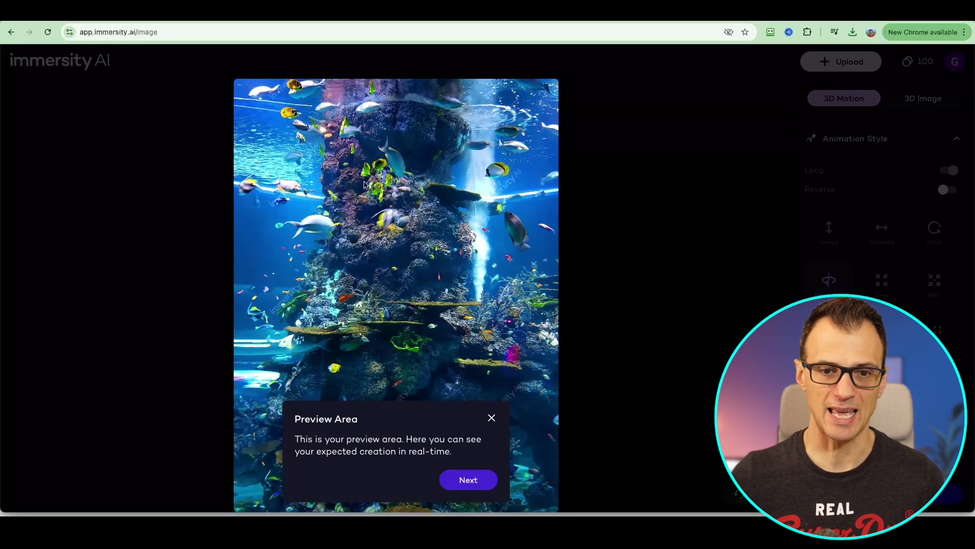
# - Dismiss the Preview Area tip and set the Animation Style to Zoom Left, passing through Vertical
pyautogui.click(468, 479)
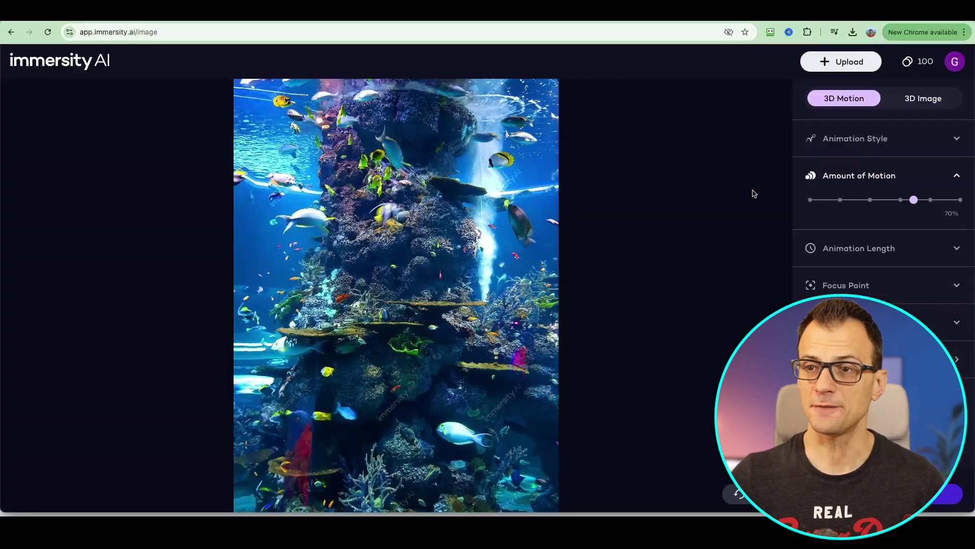
pyautogui.click(866, 144)
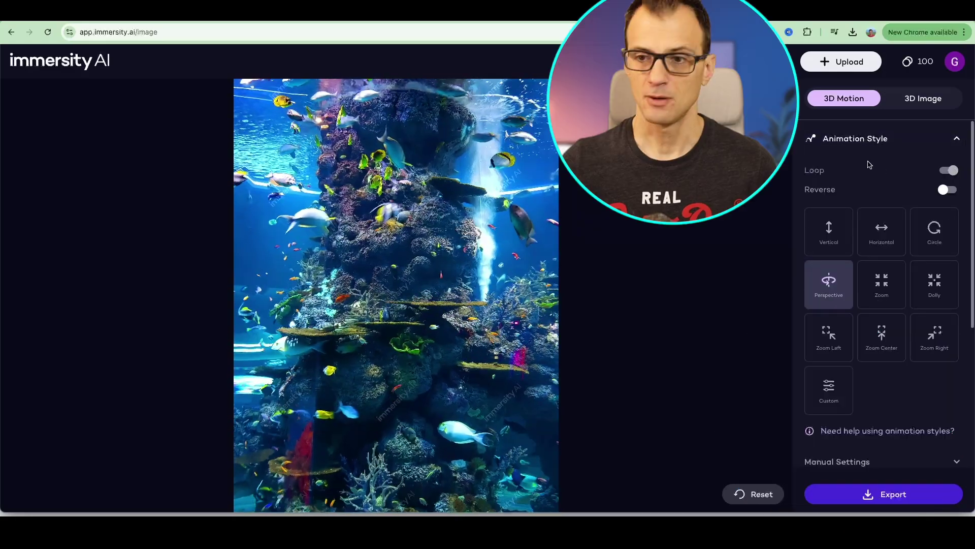
pyautogui.click(841, 242)
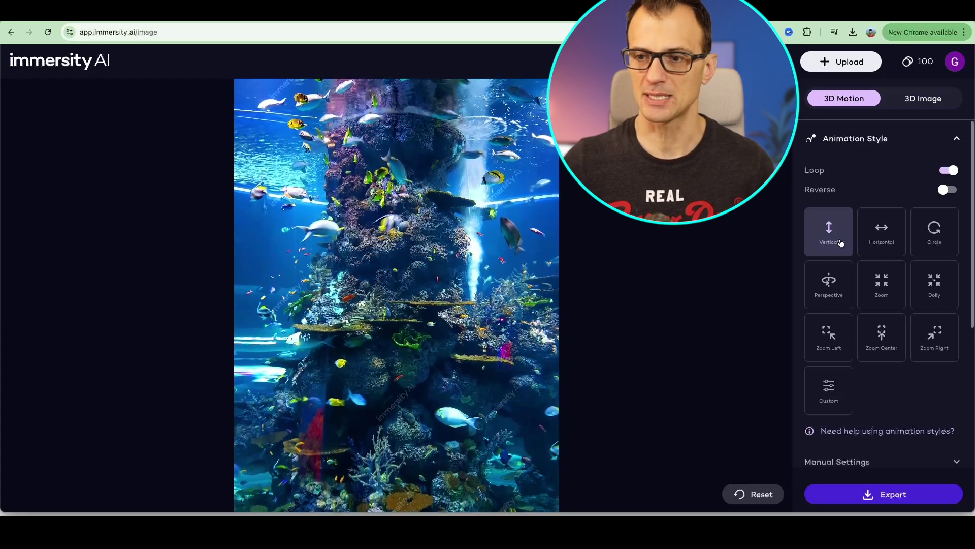
pyautogui.click(832, 350)
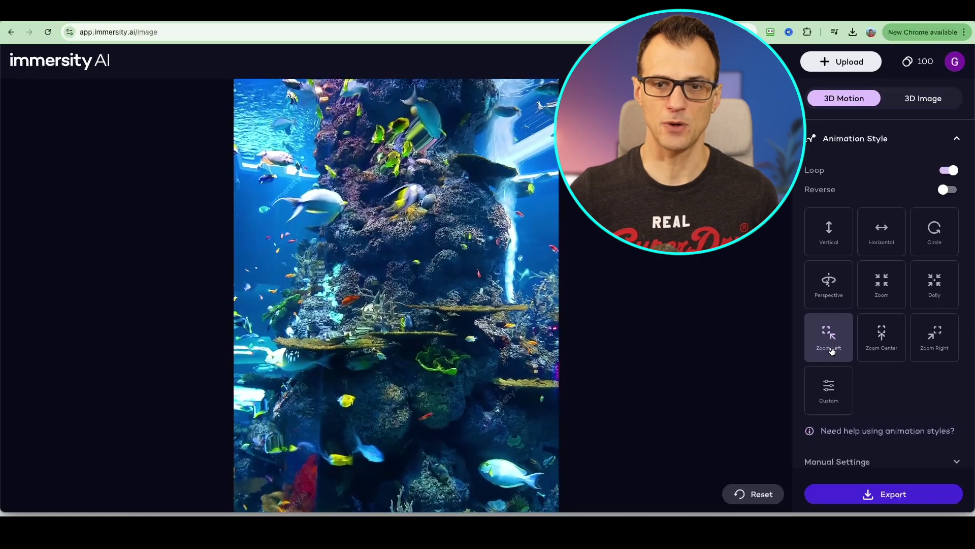
# - Drag the Amount of Motion slider to about 49%
pyautogui.scroll(-6, 831, 347)
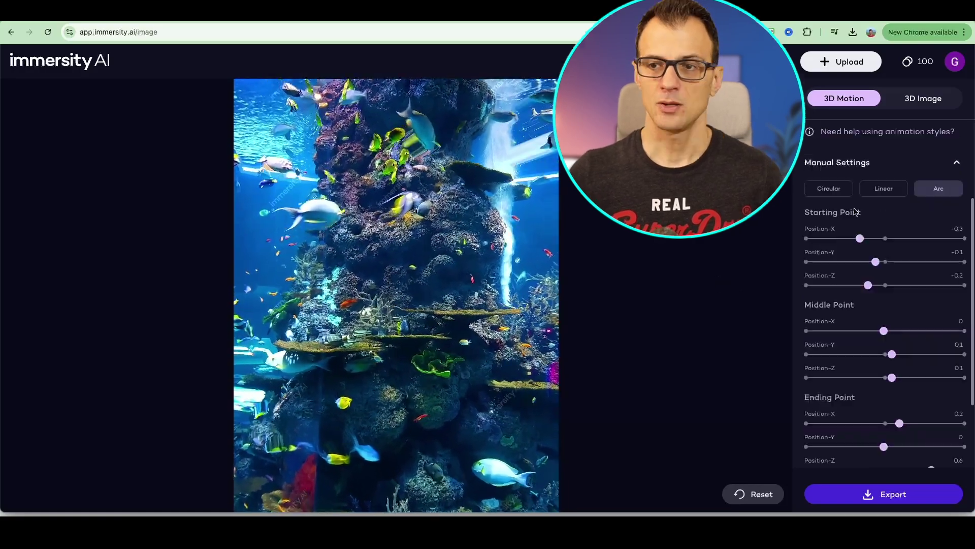
pyautogui.scroll(-1, 836, 334)
pyautogui.scroll(-2, 871, 368)
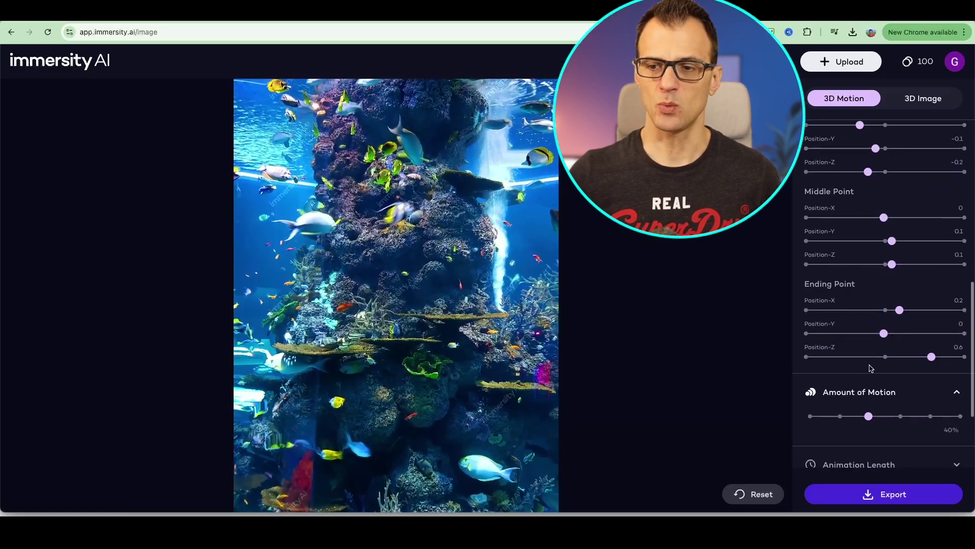
pyautogui.scroll(-1, 854, 330)
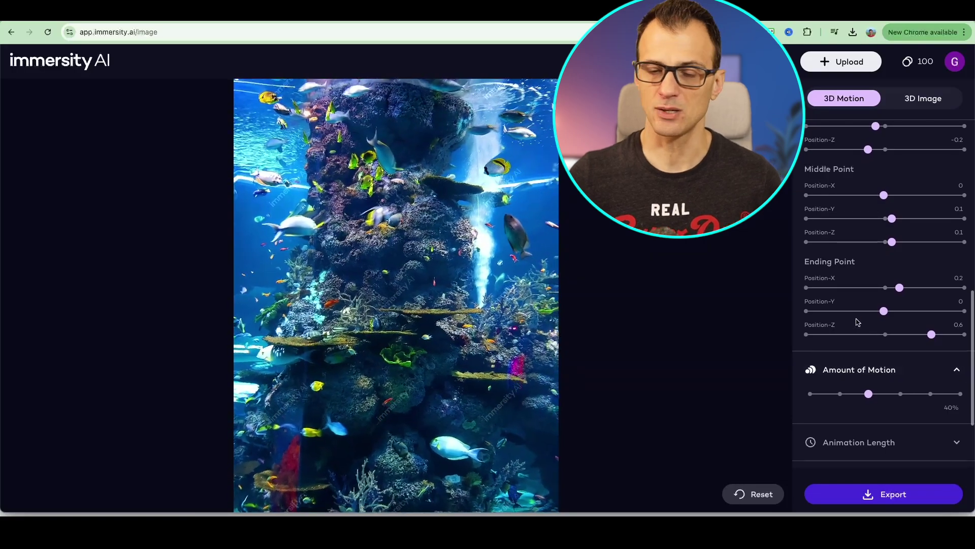
pyautogui.scroll(1, 857, 350)
pyautogui.scroll(-2, 857, 316)
pyautogui.scroll(-1, 857, 316)
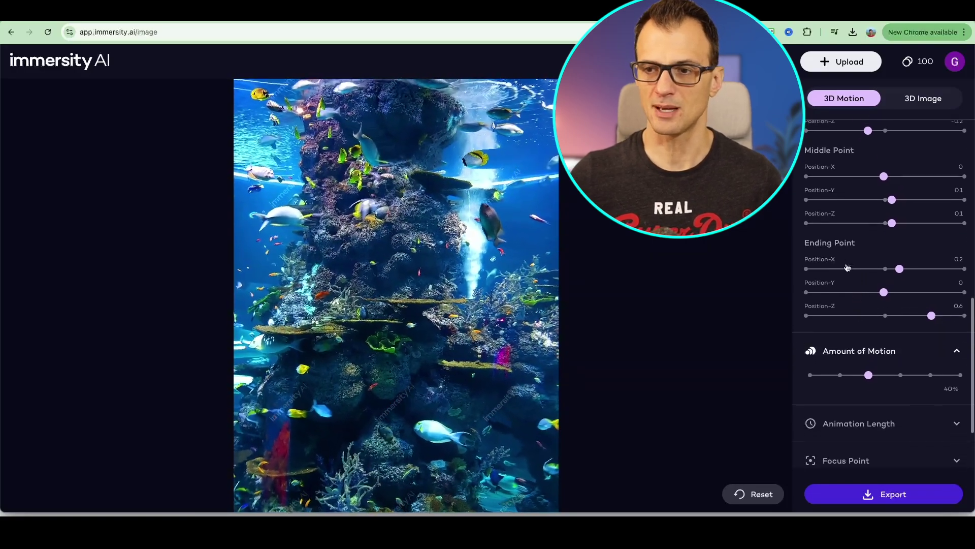
pyautogui.scroll(1, 828, 356)
pyautogui.scroll(-4, 864, 355)
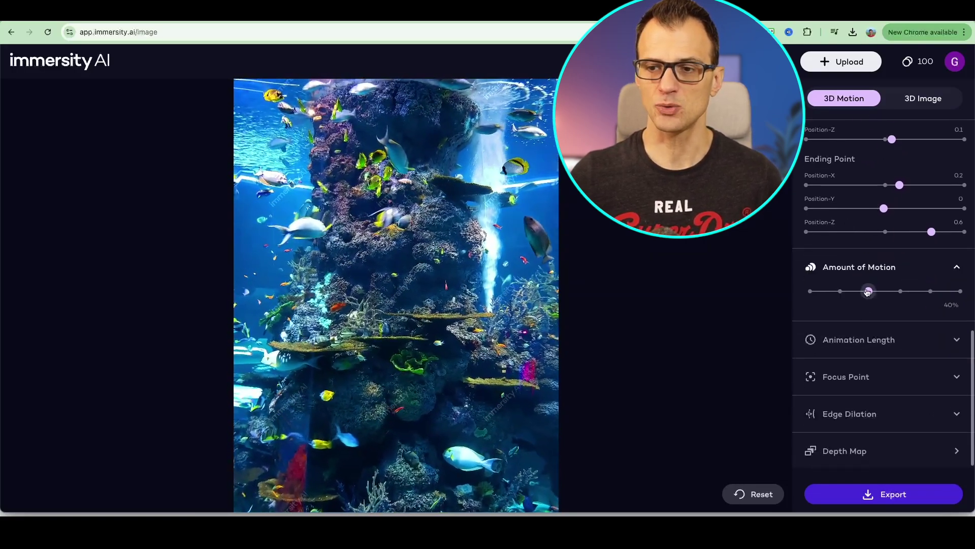
pyautogui.moveTo(868, 292); pyautogui.dragTo(961, 299)
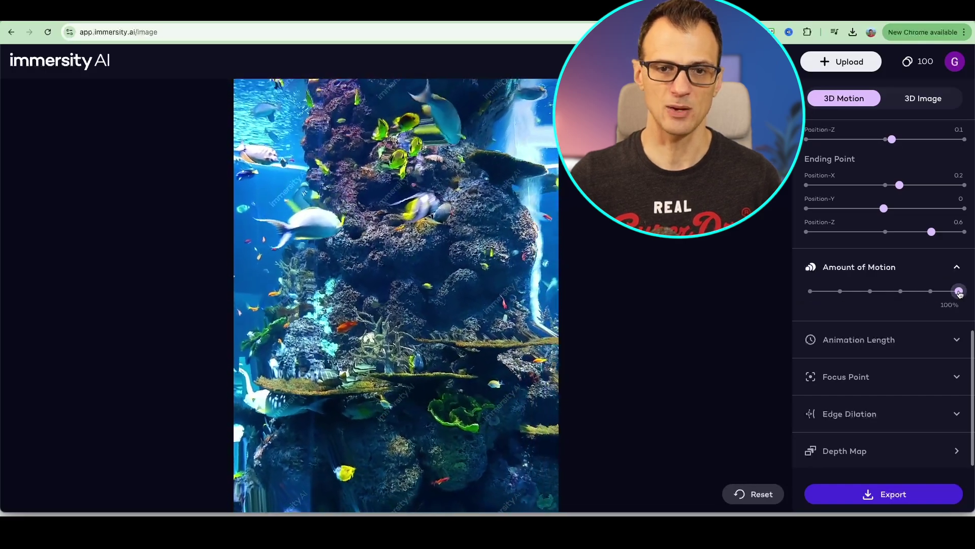
pyautogui.moveTo(959, 293); pyautogui.dragTo(881, 292)
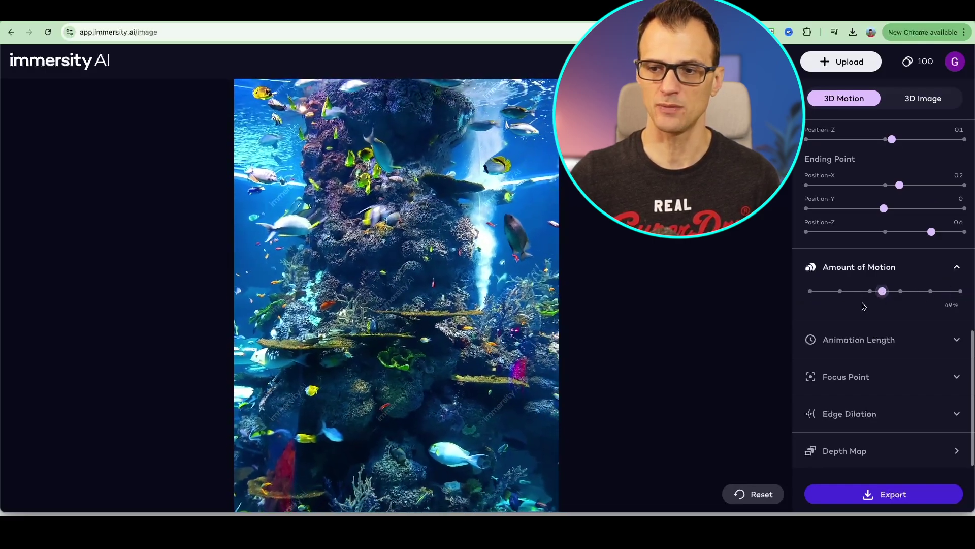
# - Adjust the Focus Point depth, try the Zoom motion, and shorten Animation Length to 10s
pyautogui.click(867, 340)
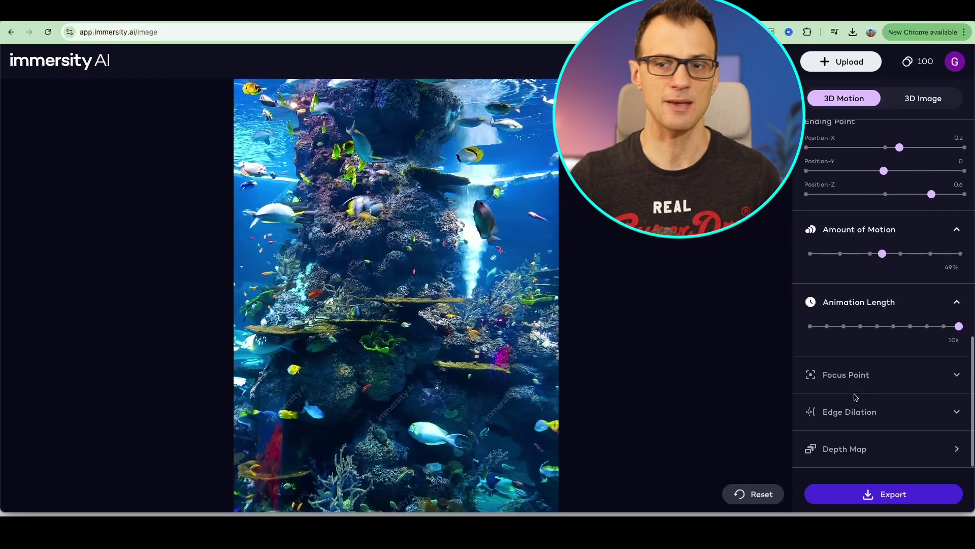
pyautogui.moveTo(841, 366); pyautogui.dragTo(862, 370)
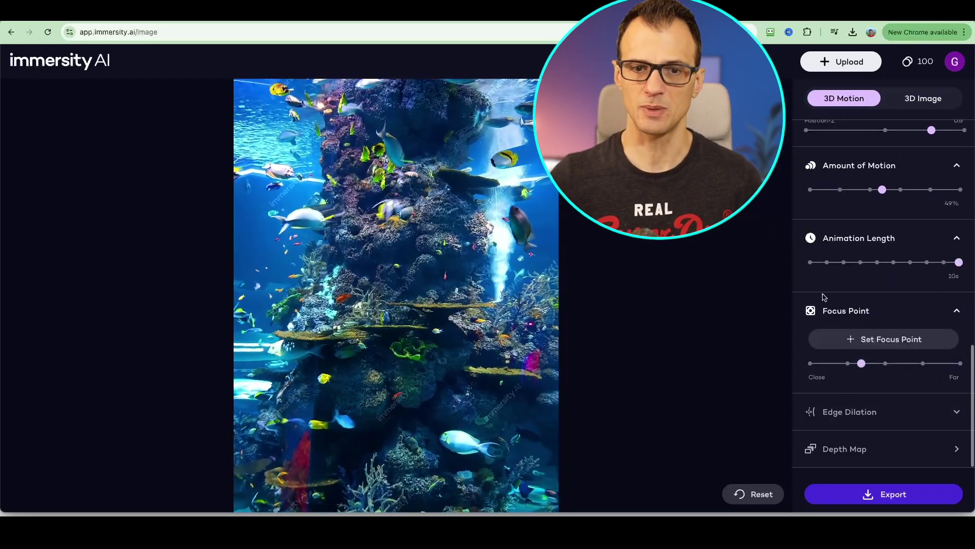
pyautogui.scroll(10, 862, 355)
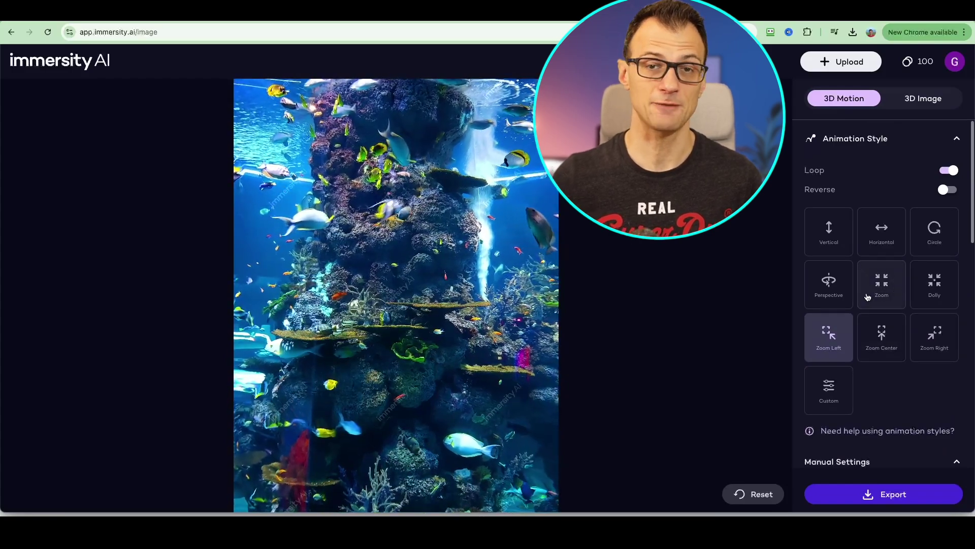
pyautogui.click(895, 289)
pyautogui.scroll(-8, 955, 277)
pyautogui.moveTo(963, 273)
pyautogui.mouseDown()
pyautogui.moveTo(823, 269)
pyautogui.moveTo(959, 262)
pyautogui.mouseUp()
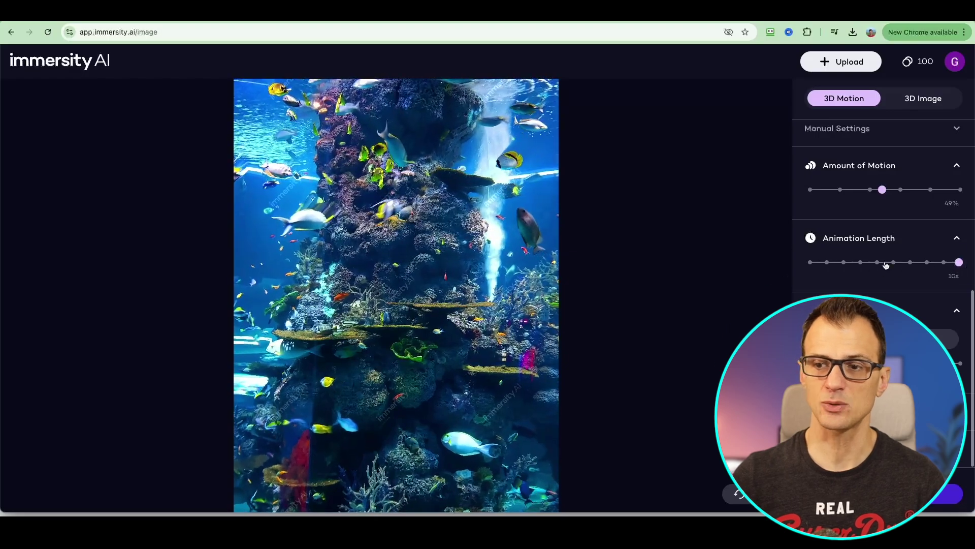